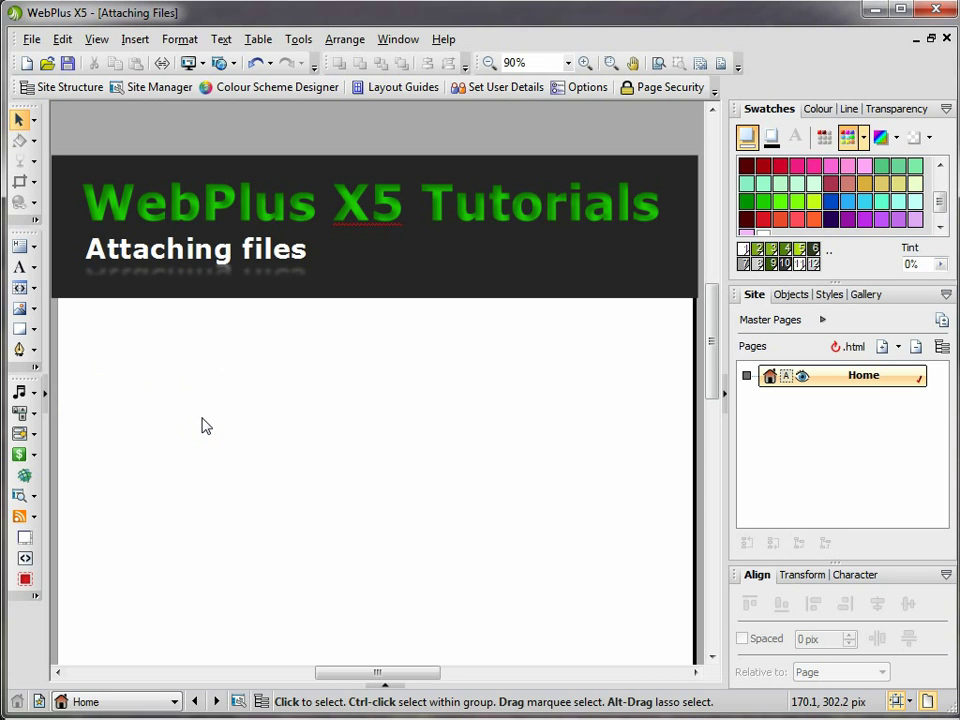
# Step: Close the PDF preview and add a shortened text frame below the header with the sentence
pyautogui.click(873, 12)
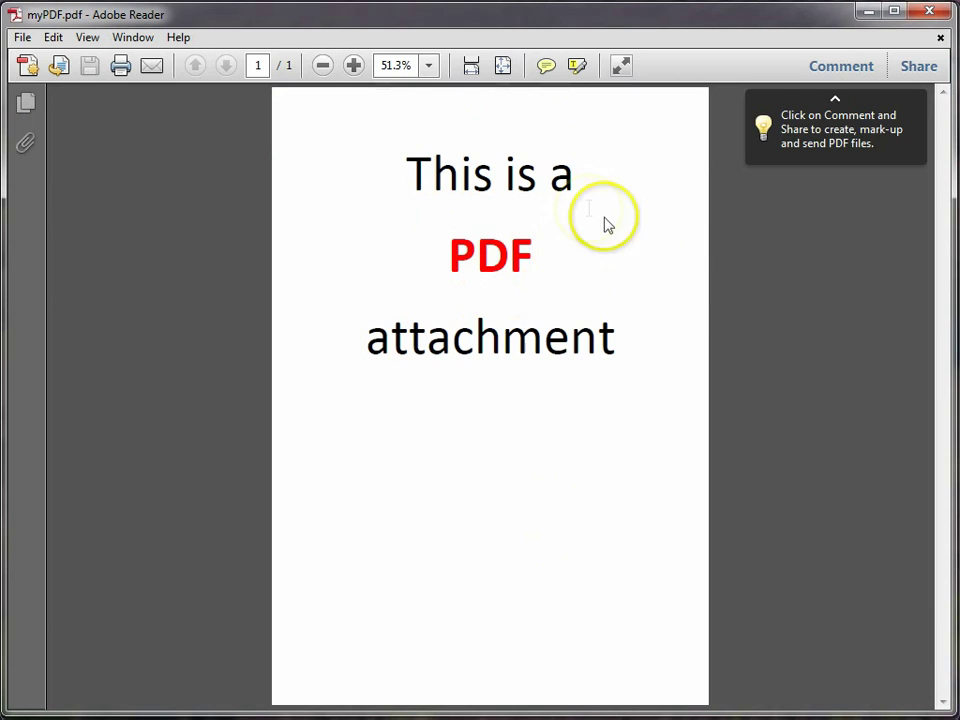
pyautogui.click(917, 12)
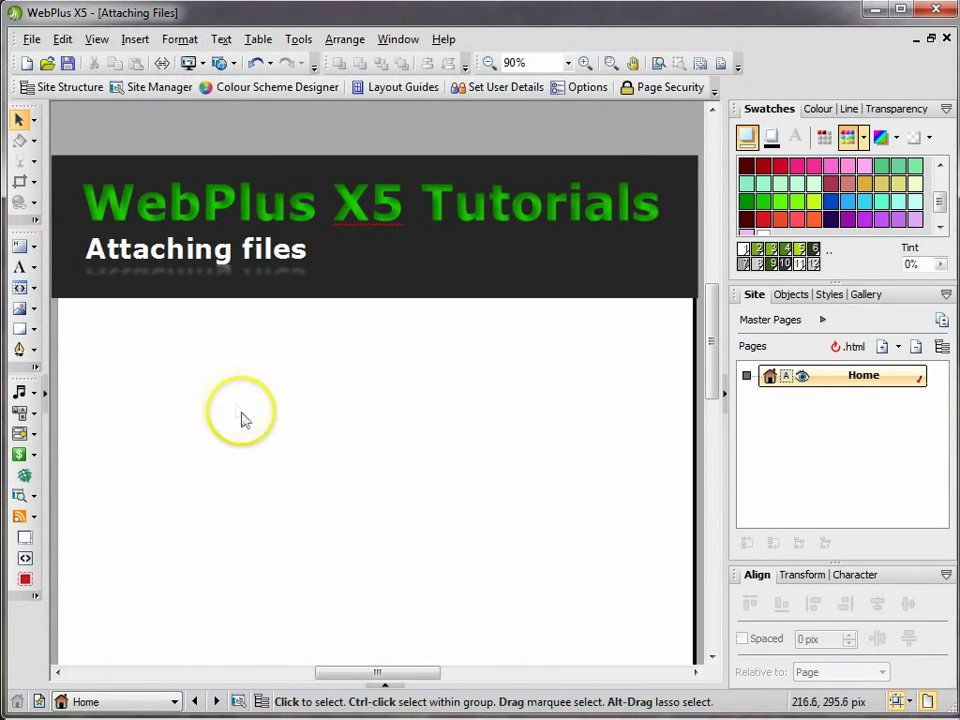
pyautogui.click(19, 262)
pyautogui.moveTo(79, 325); pyautogui.dragTo(461, 524)
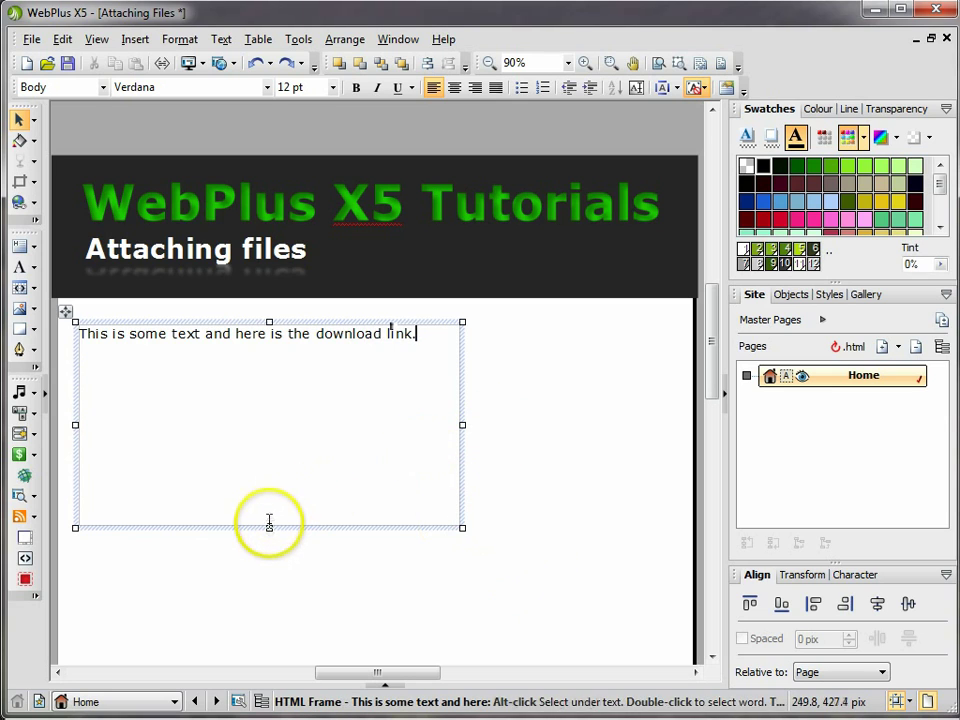
pyautogui.moveTo(269, 527); pyautogui.dragTo(304, 374)
pyautogui.click(380, 419)
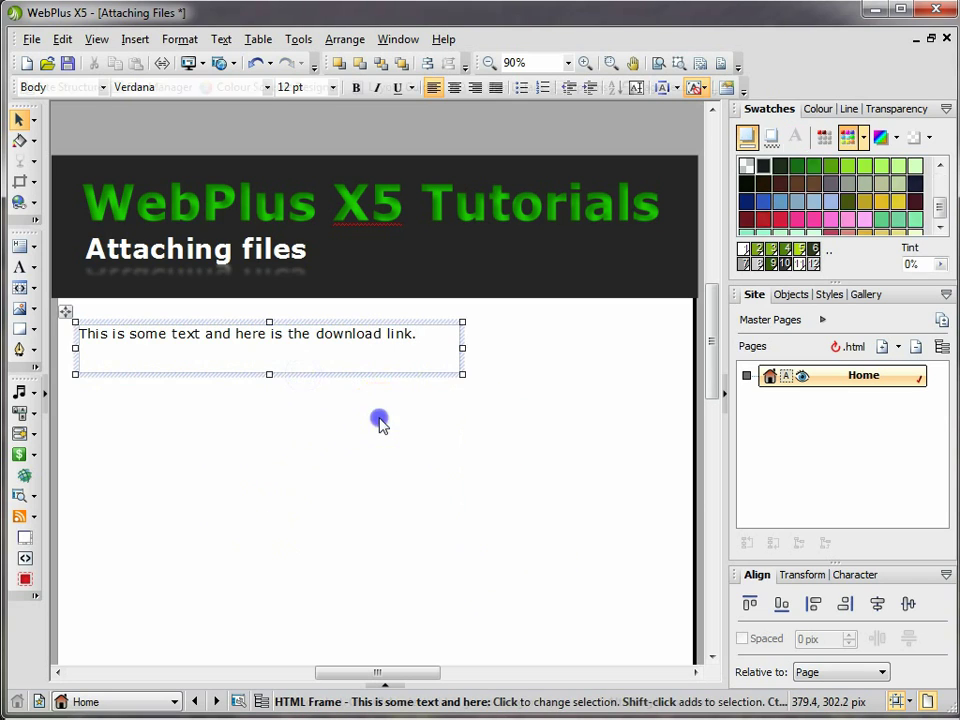
# Step: Select the words 'download link' in the sentence
pyautogui.click(317, 334)
pyautogui.moveTo(317, 334); pyautogui.dragTo(414, 392)
pyautogui.scroll(1, 414, 392)
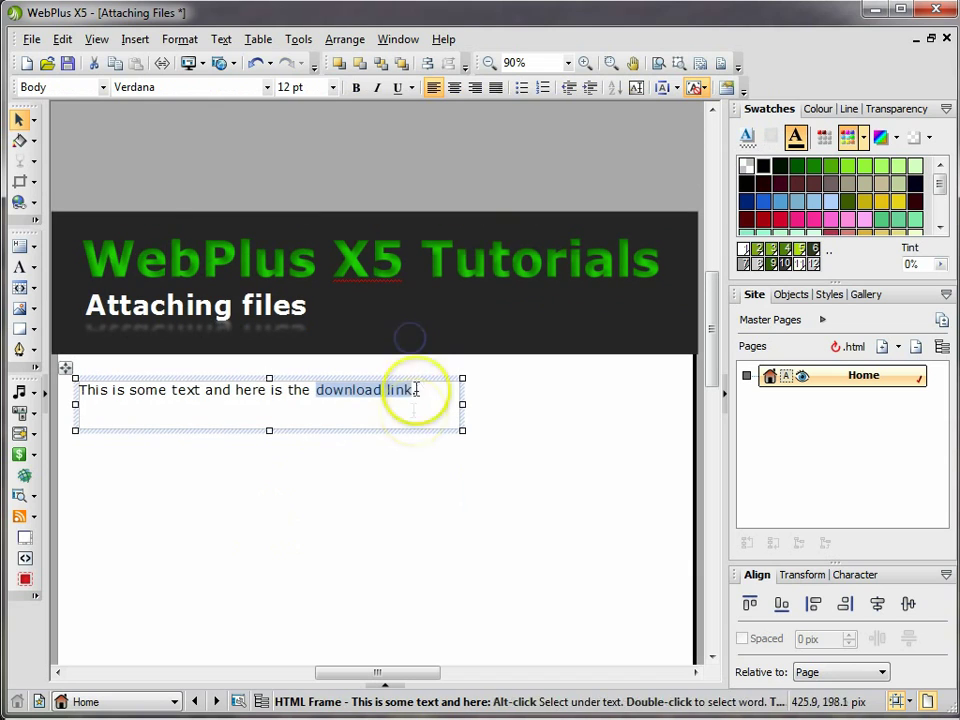
pyautogui.click(391, 455)
pyautogui.click(321, 391)
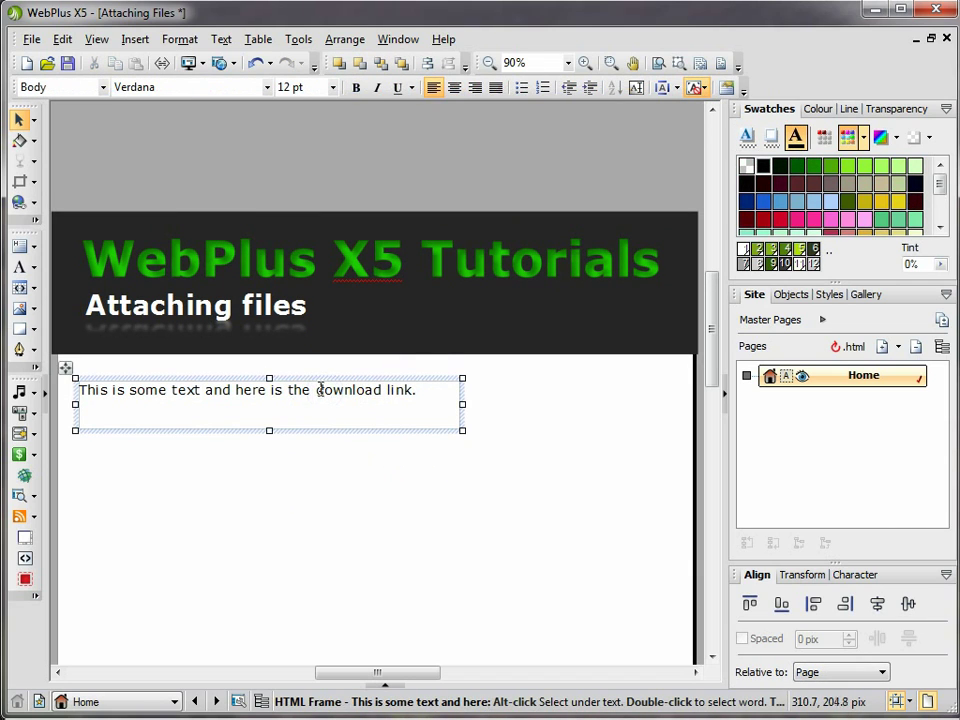
pyautogui.moveTo(405, 401); pyautogui.dragTo(397, 408)
# Step: Start a File-type hyperlink on the selected 'download link' words
pyautogui.rightClick(400, 401)
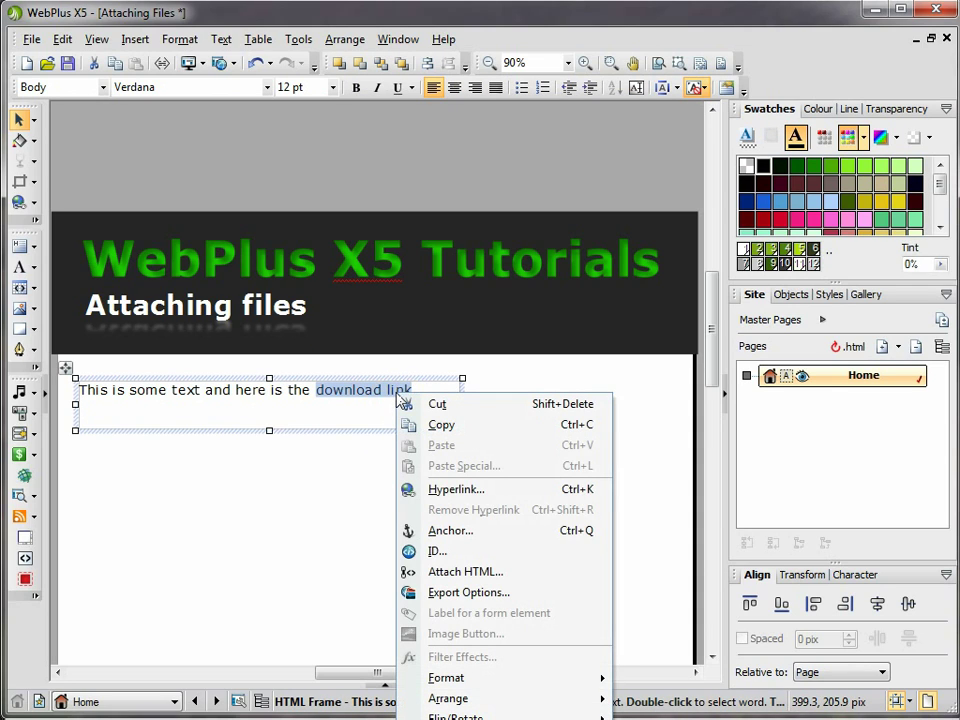
pyautogui.click(431, 489)
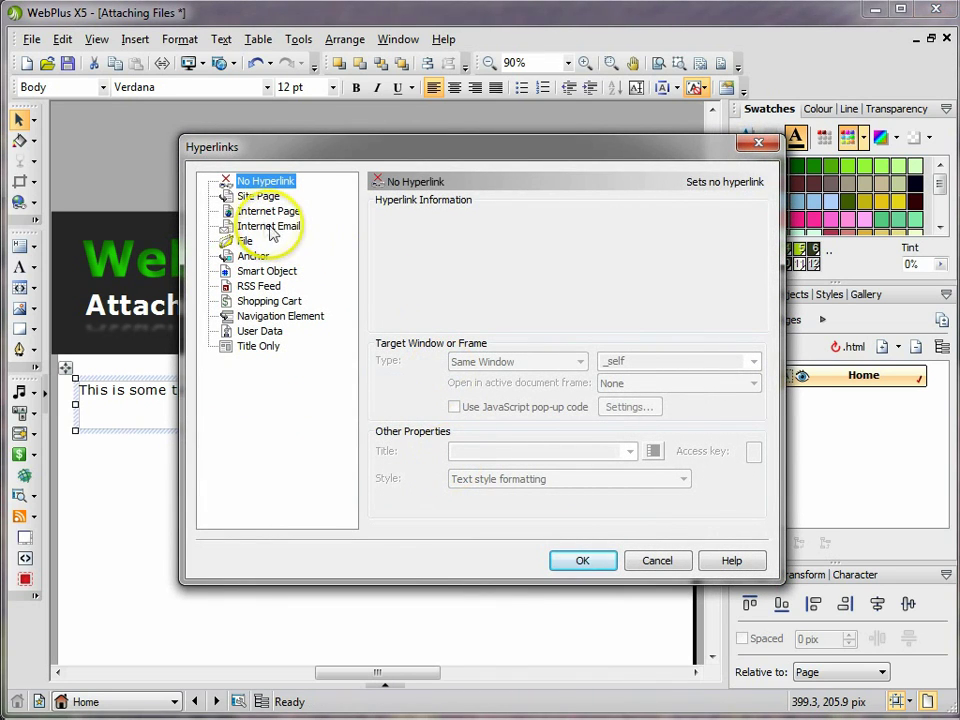
pyautogui.click(245, 242)
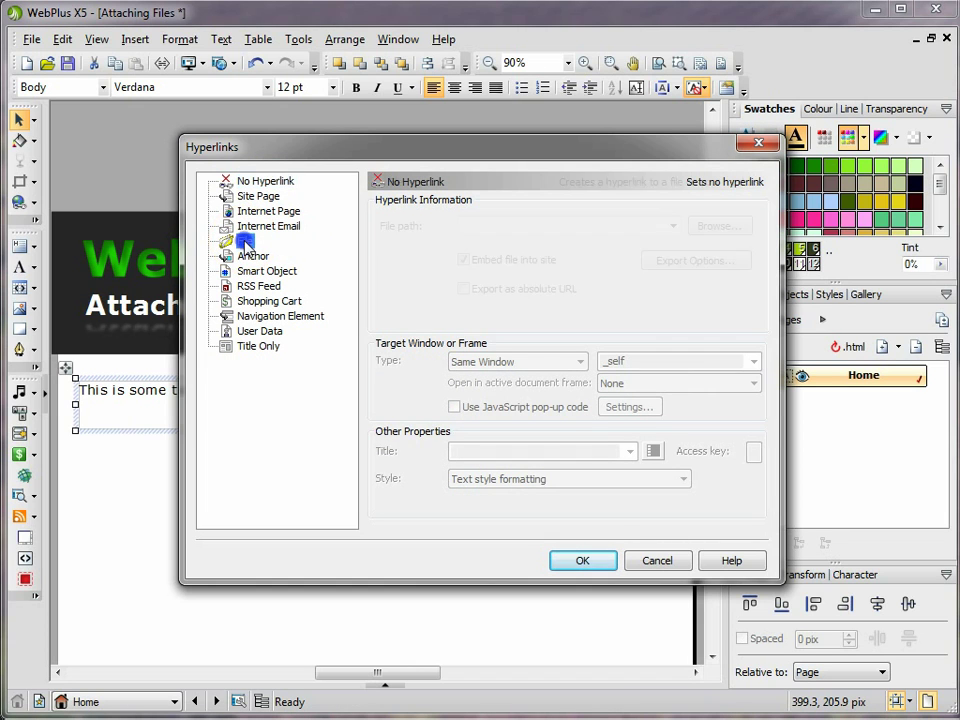
pyautogui.click(716, 228)
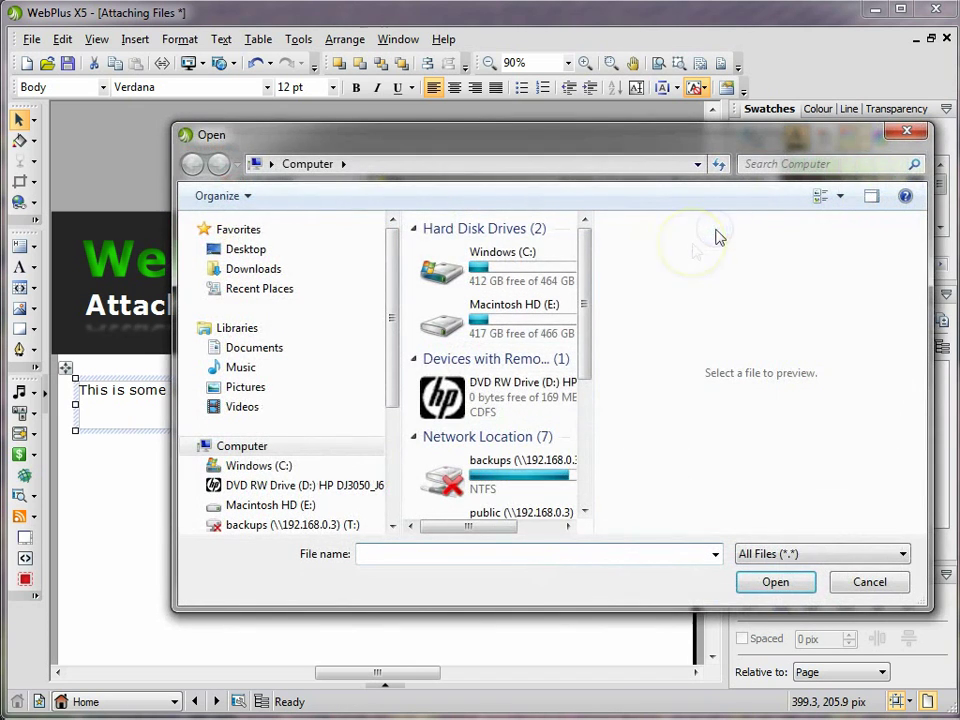
# Step: Choose myPDF from Desktop > Web Plus X5 Tutorials > Lesson 03 - Attaching Files as the target
pyautogui.click(574, 396)
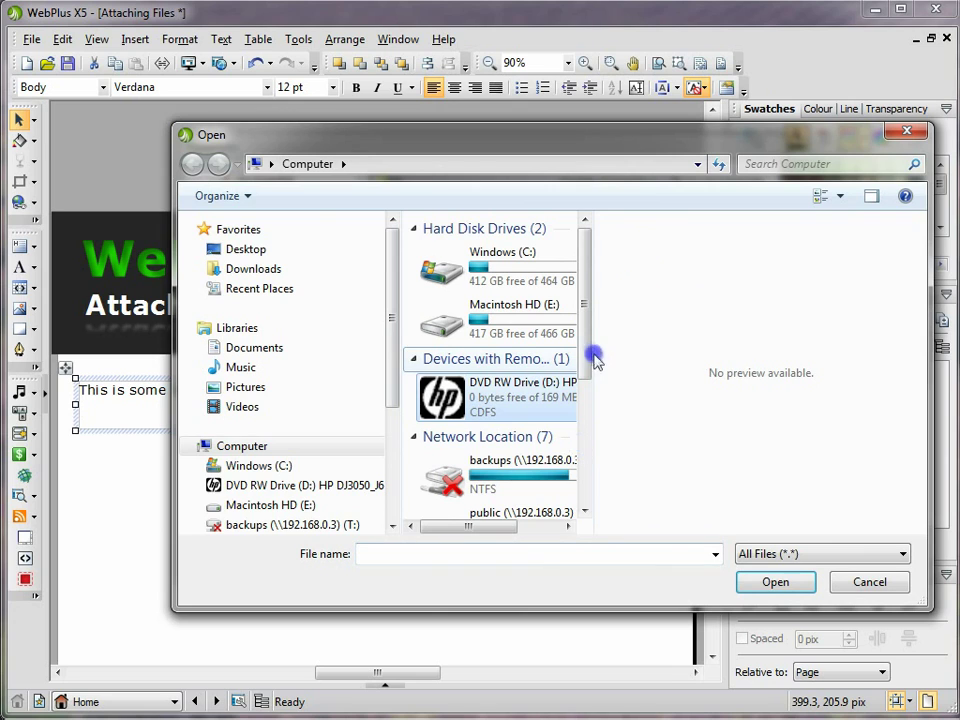
pyautogui.click(238, 249)
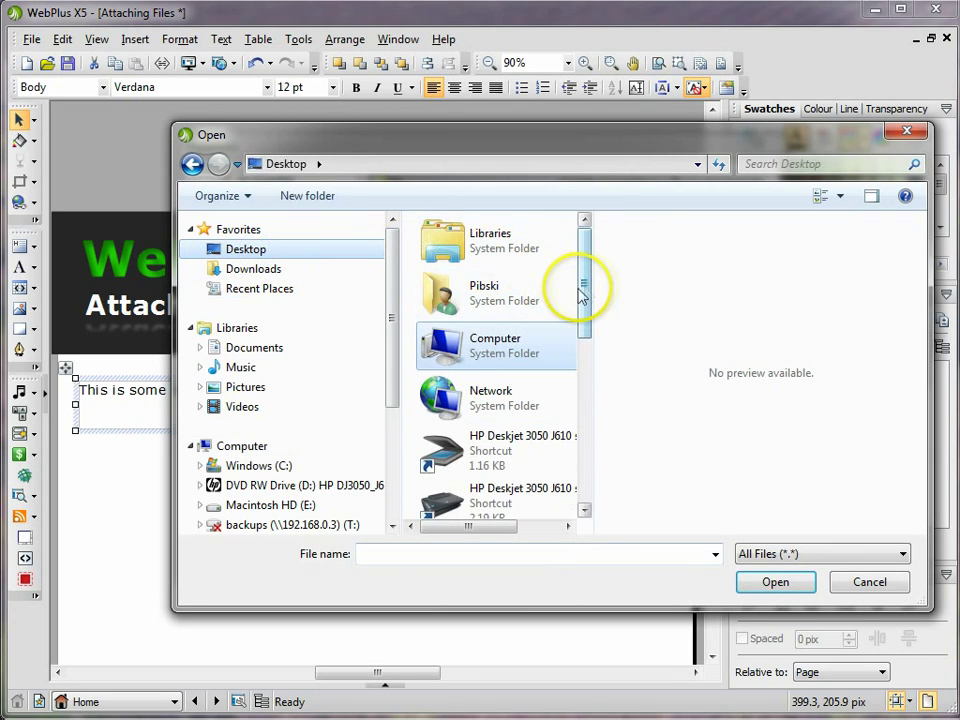
pyautogui.moveTo(580, 295); pyautogui.dragTo(578, 460)
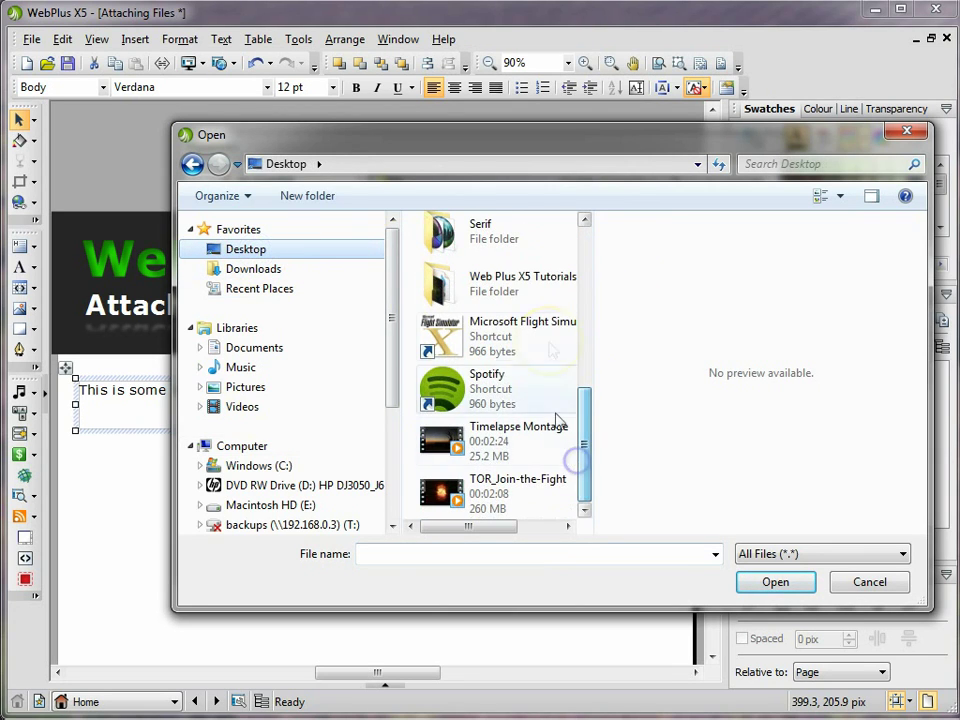
pyautogui.doubleClick(525, 288)
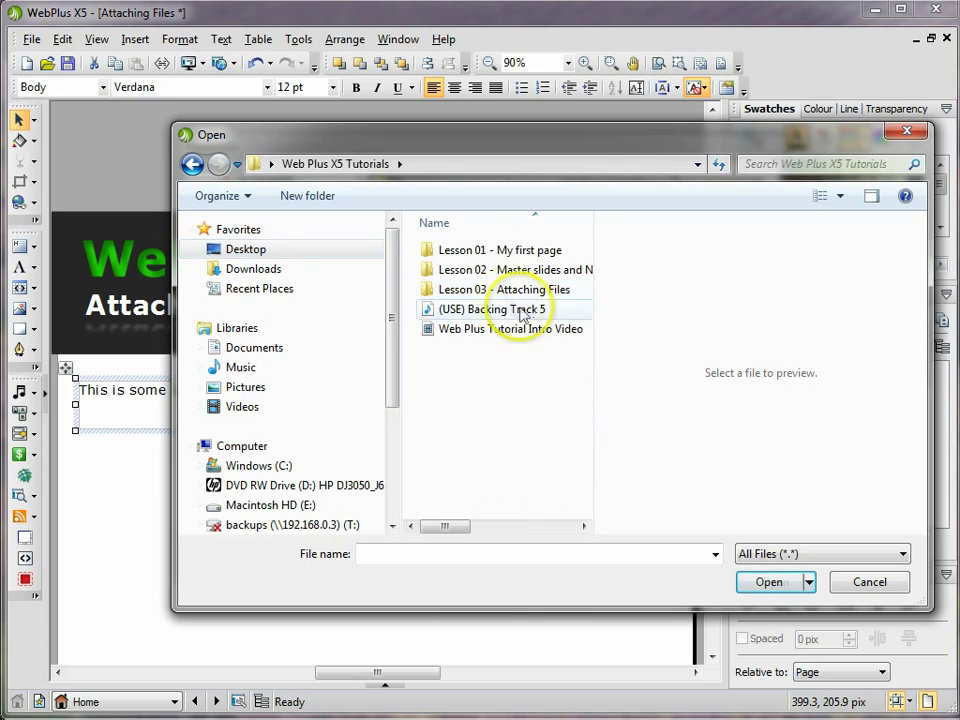
pyautogui.doubleClick(522, 296)
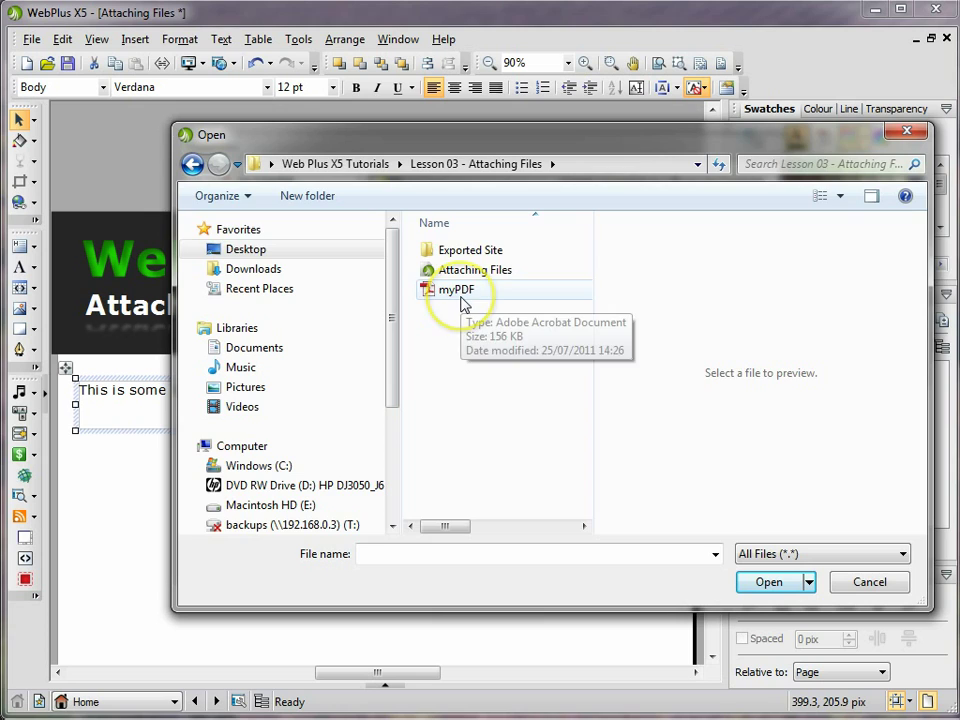
pyautogui.doubleClick(460, 298)
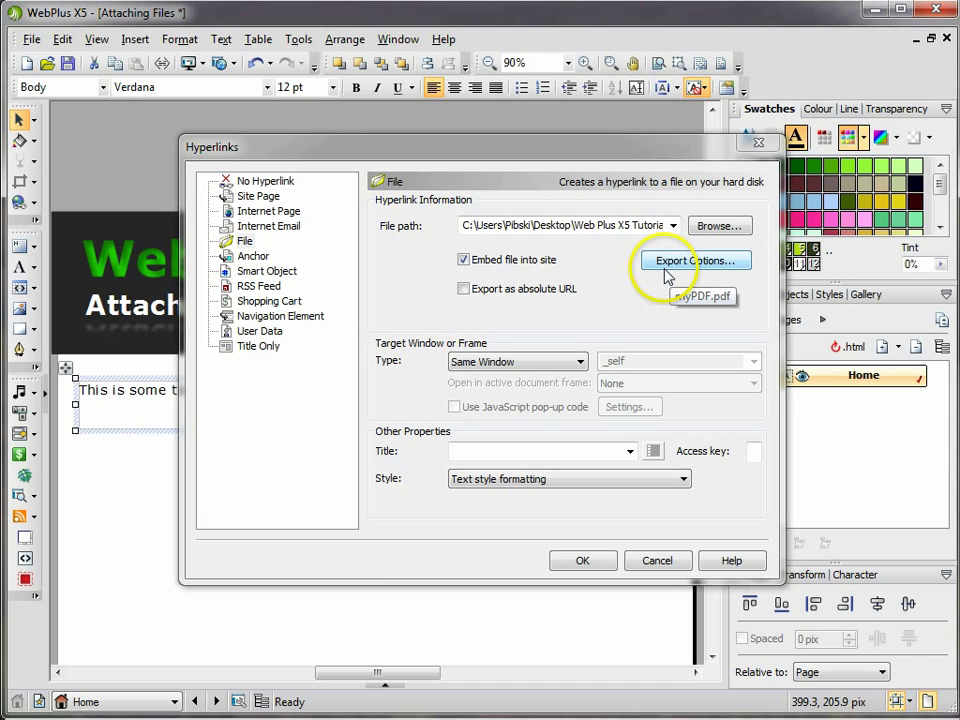
# Step: Set the linked PDF's export location to a new 'myfiles' site folder
pyautogui.click(673, 262)
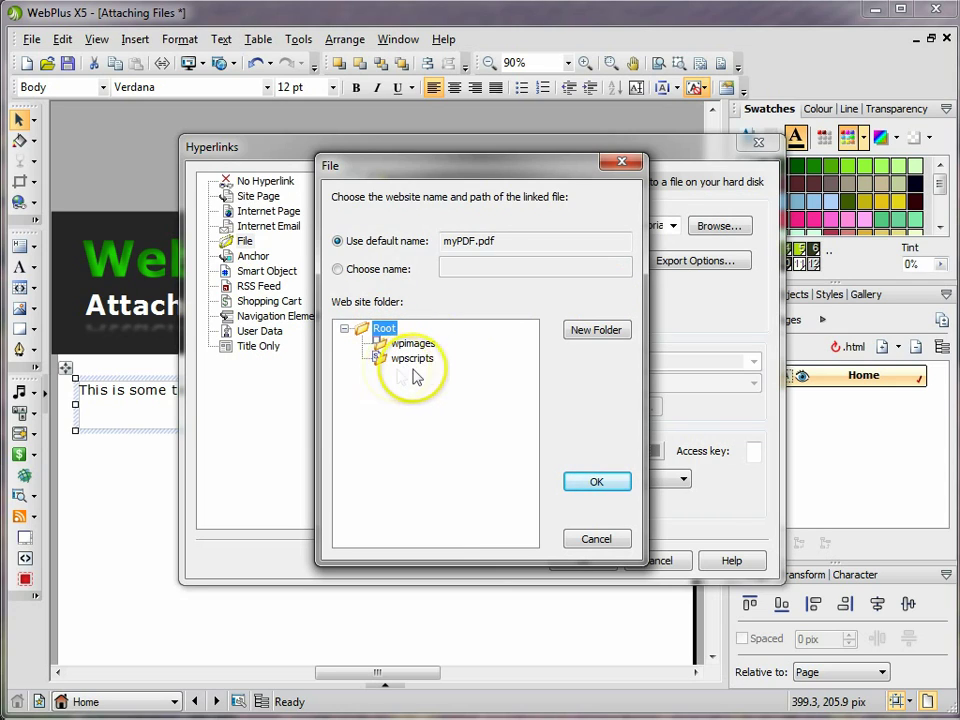
pyautogui.click(600, 334)
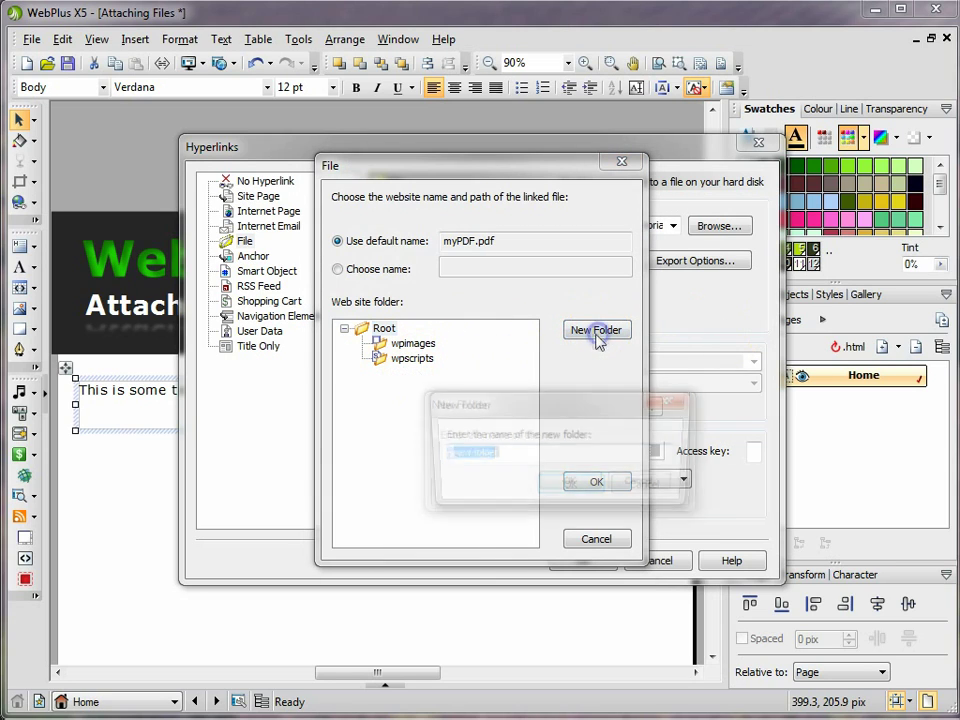
pyautogui.write('myfiles')
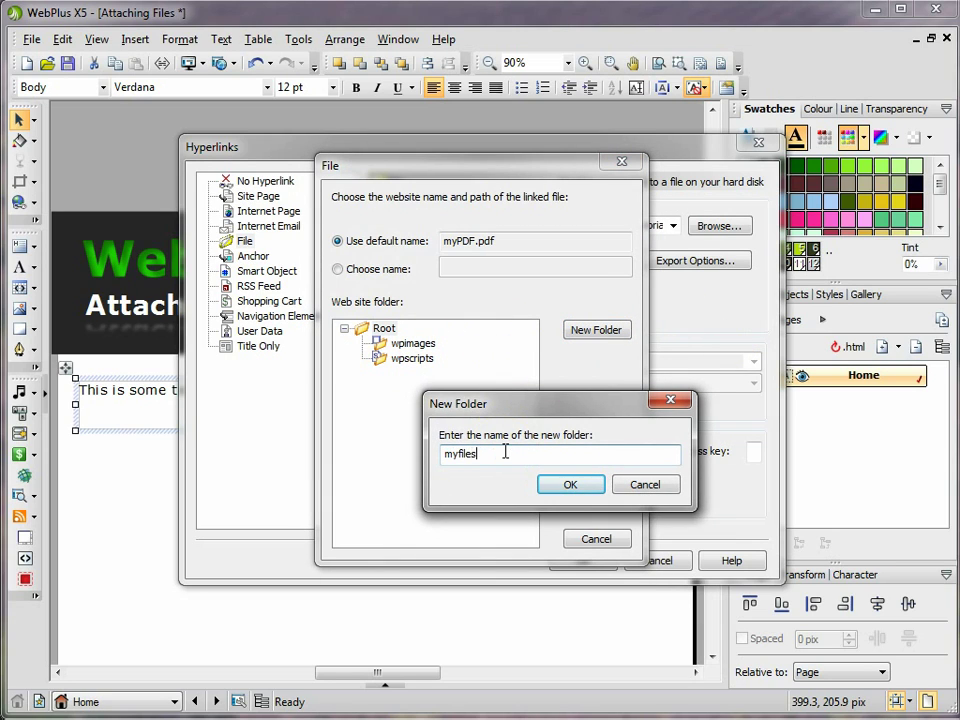
pyautogui.click(568, 486)
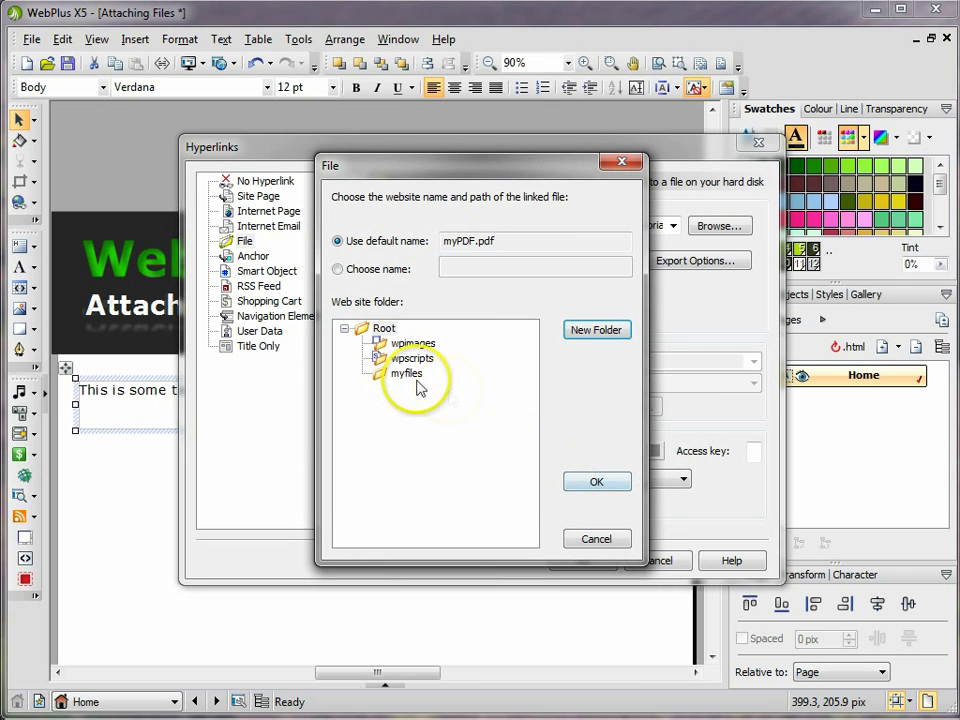
pyautogui.click(408, 375)
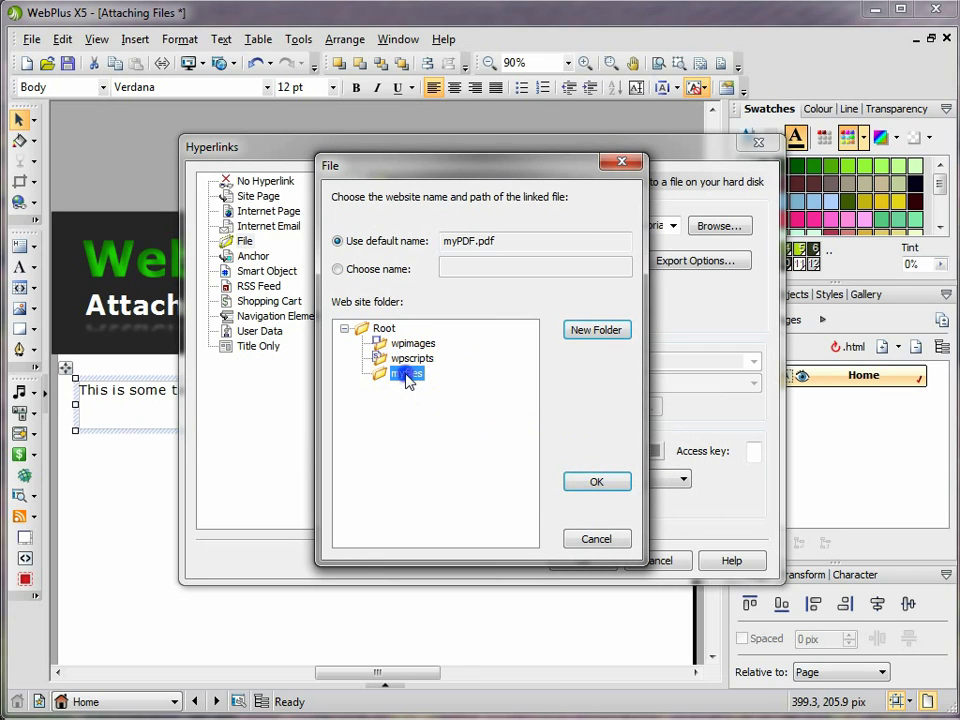
pyautogui.click(605, 486)
# Step: Apply the 'download link' hyperlink, then open the QuickBuilder Bar
pyautogui.click(584, 561)
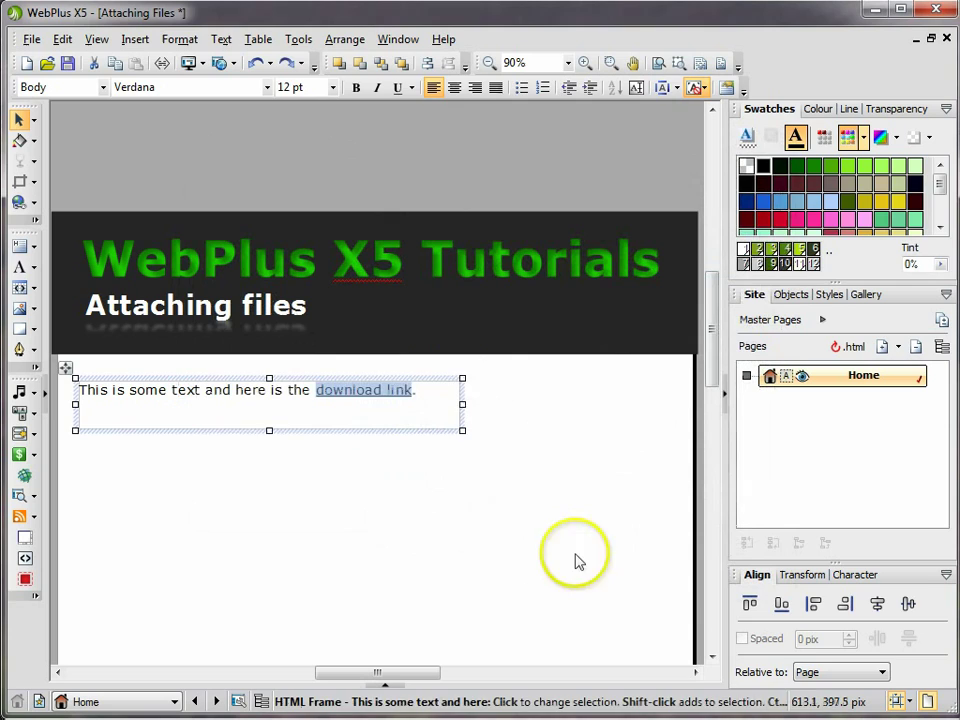
pyautogui.click(399, 497)
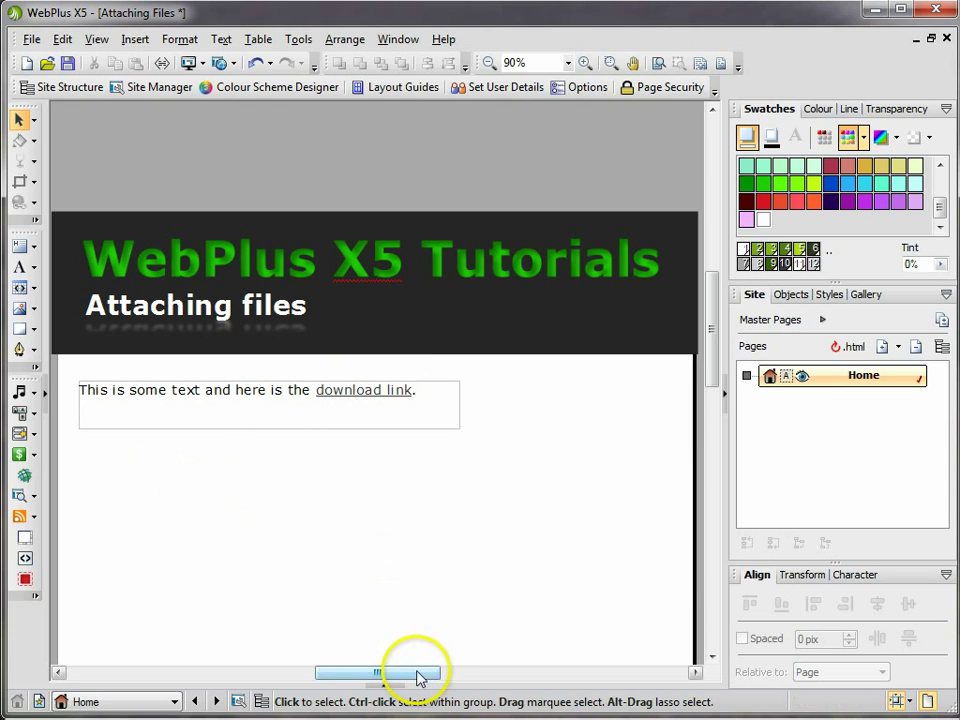
pyautogui.click(386, 688)
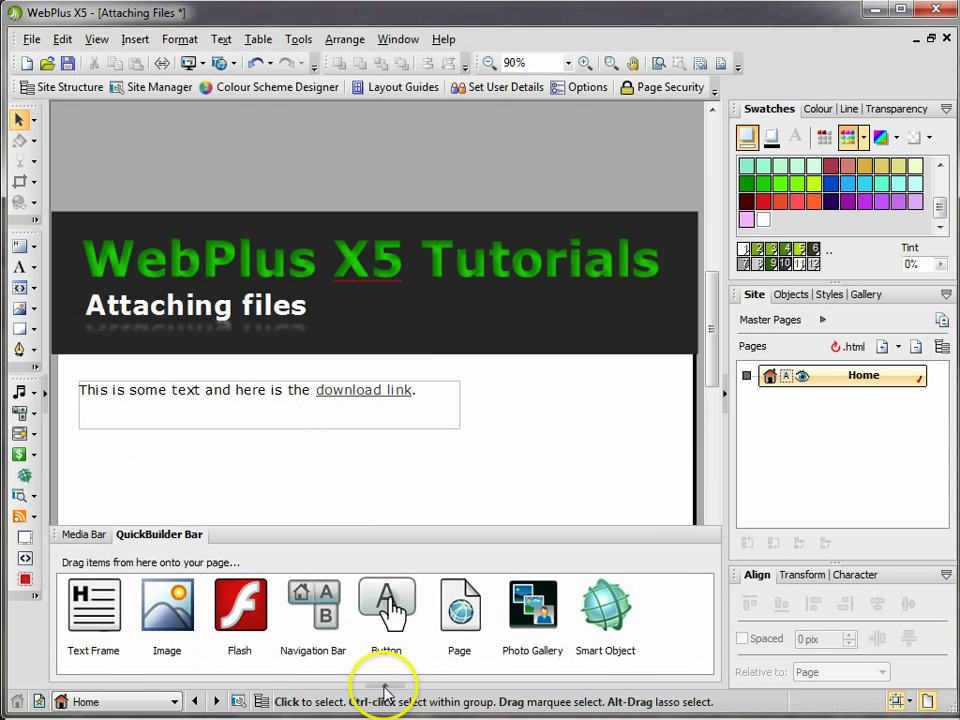
pyautogui.click(383, 689)
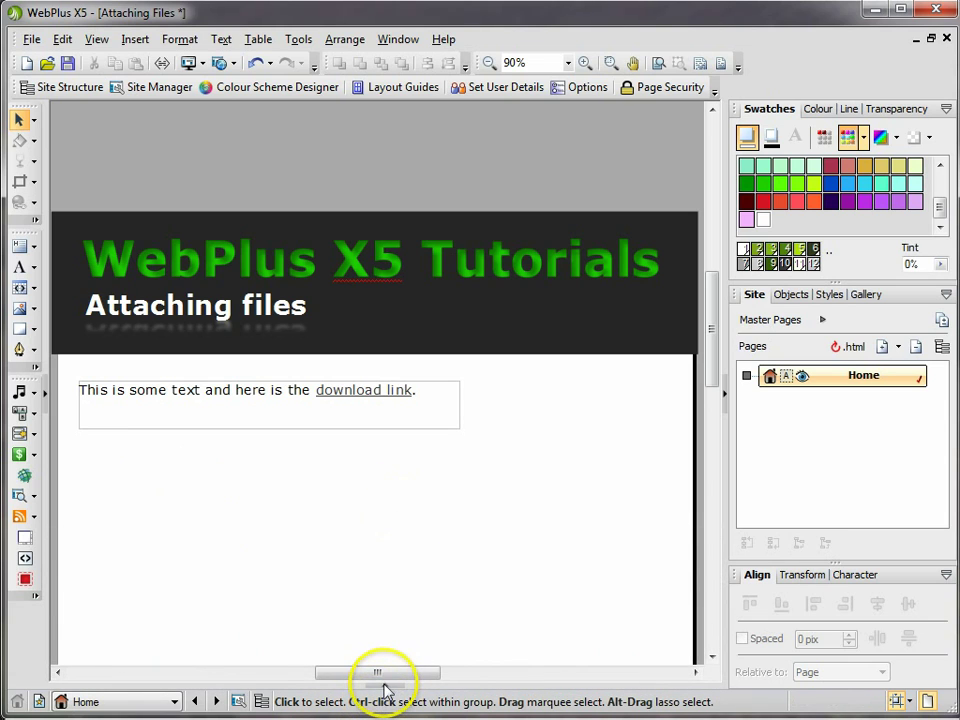
pyautogui.click(385, 688)
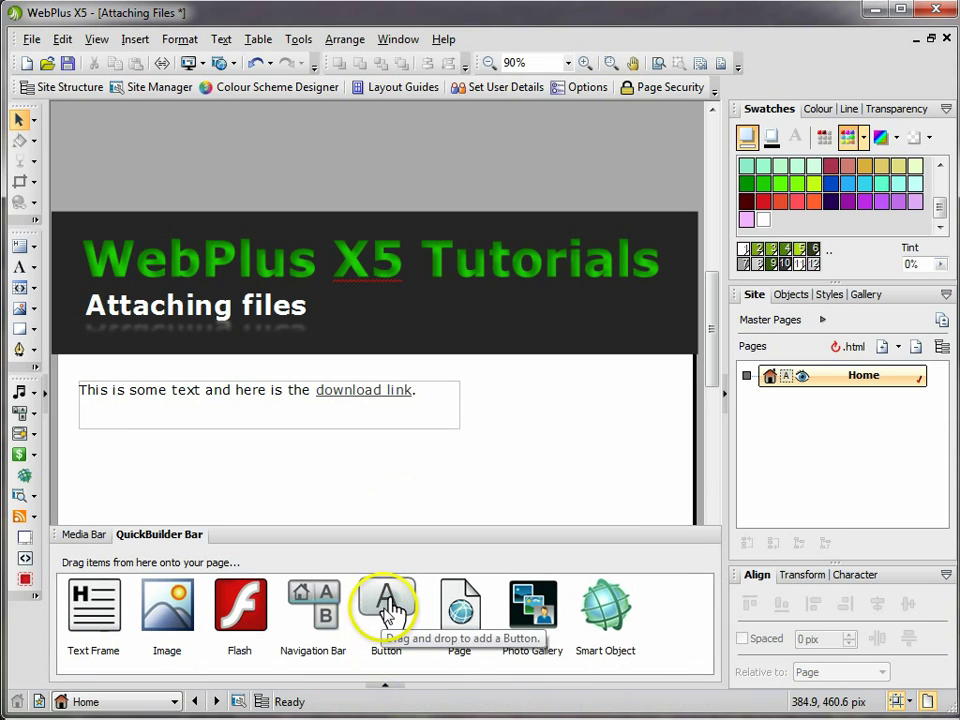
# Step: Drop a button onto the page, pick the green Block design, and label it Download
pyautogui.moveTo(390, 608); pyautogui.dragTo(399, 512)
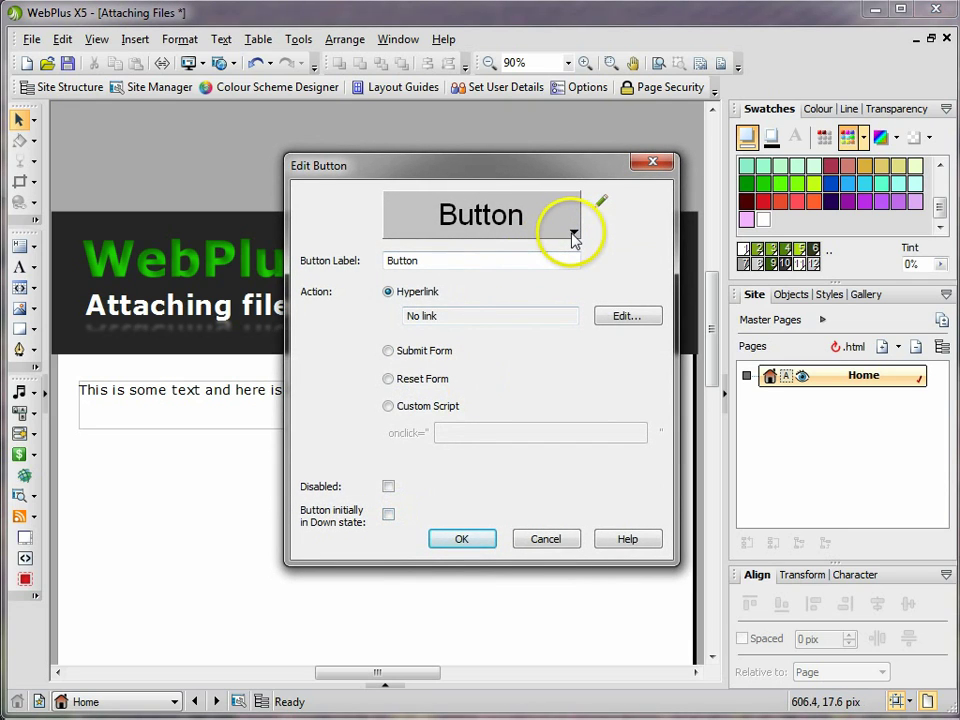
pyautogui.click(574, 234)
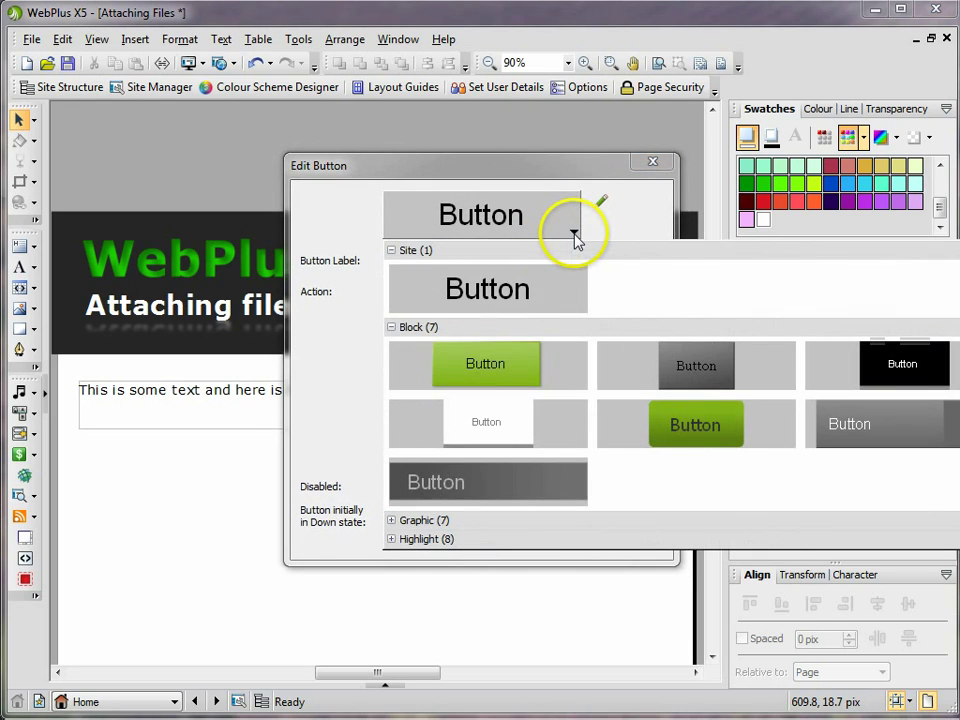
pyautogui.moveTo(372, 155); pyautogui.dragTo(200, 136)
pyautogui.click(370, 213)
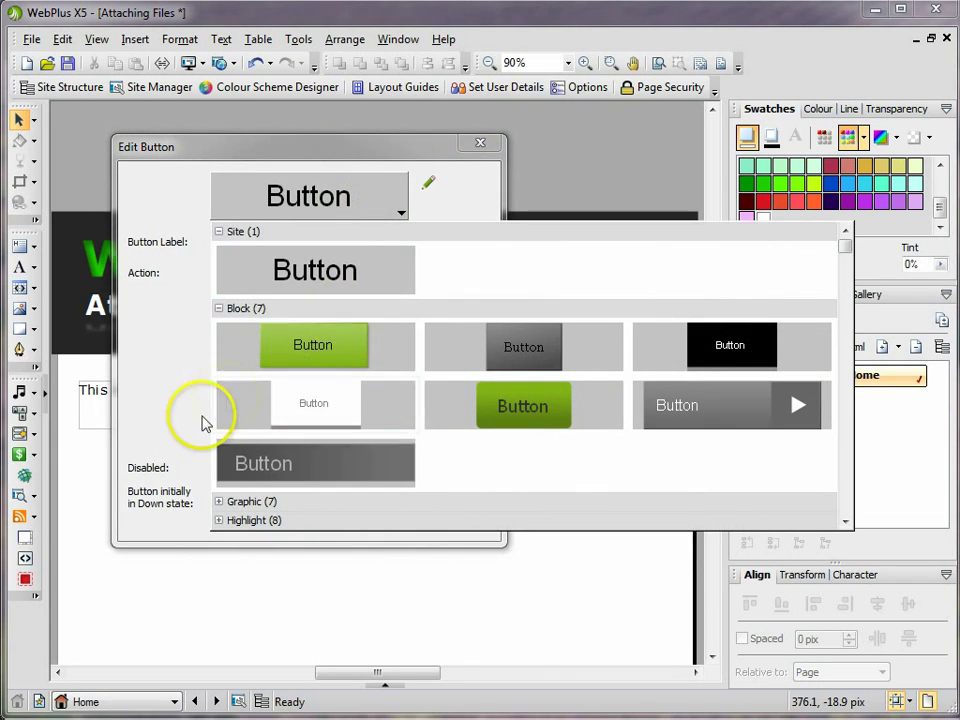
pyautogui.click(322, 360)
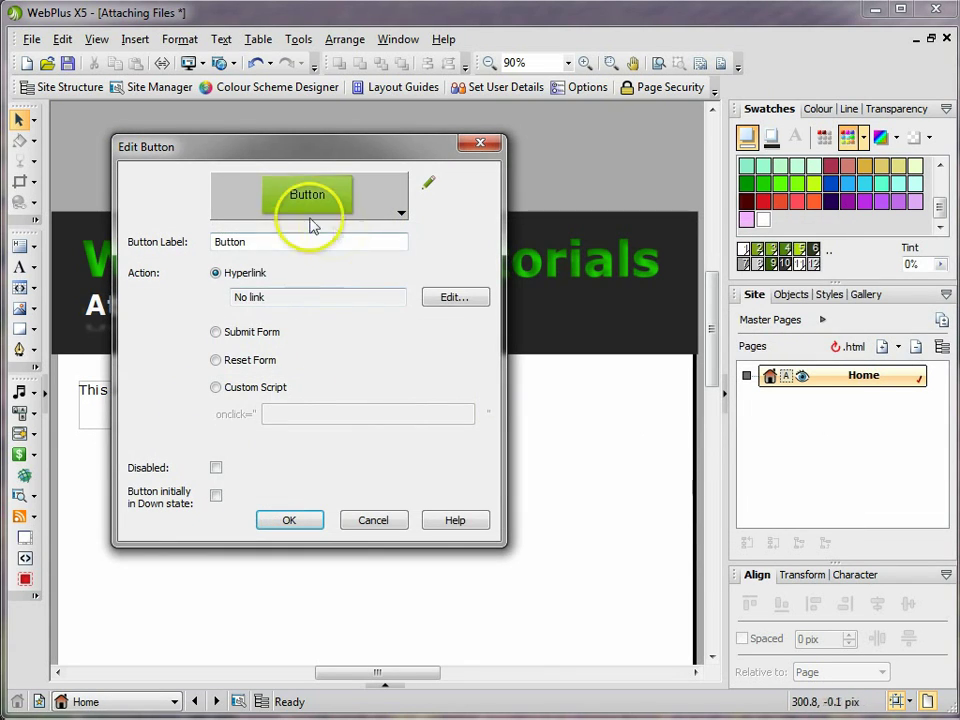
pyautogui.click(278, 243)
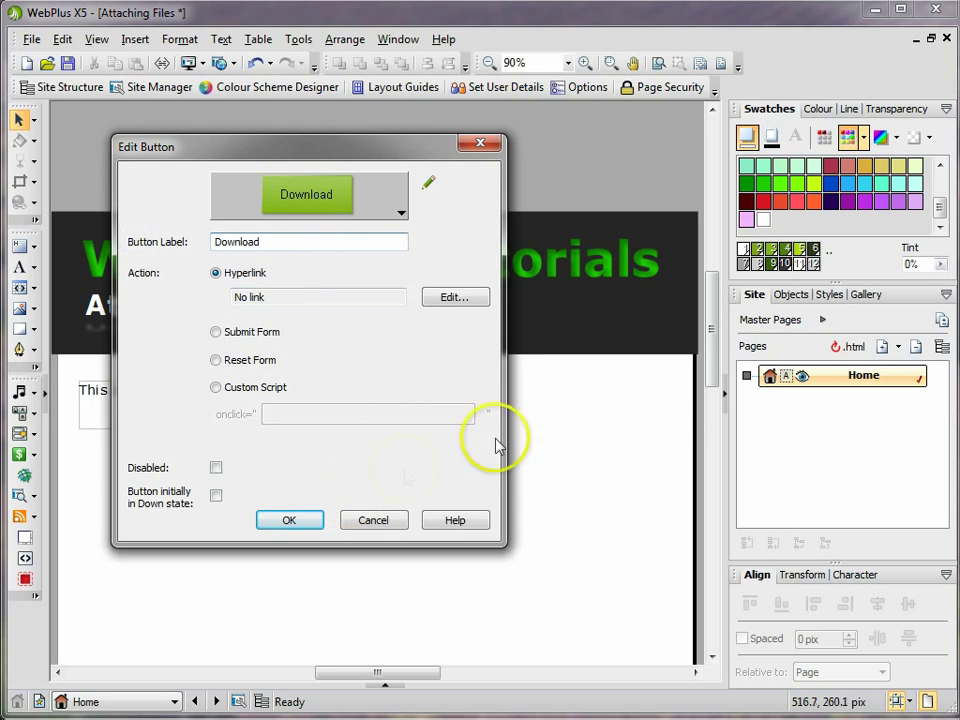
# Step: Link the button to the myPDF file, exported to the myfiles folder
pyautogui.click(448, 298)
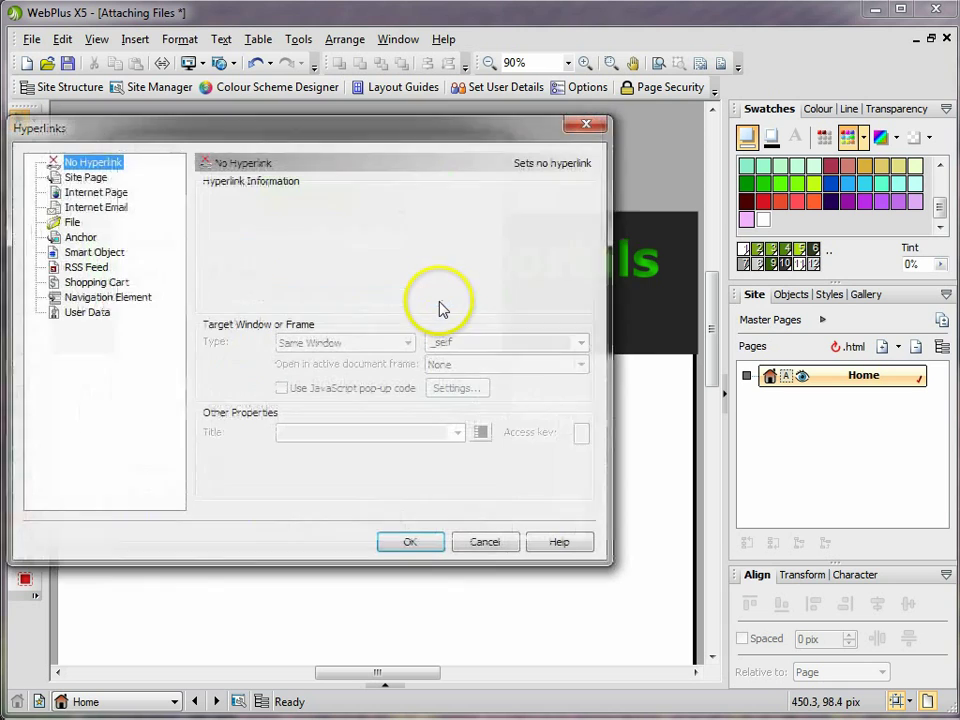
pyautogui.click(72, 222)
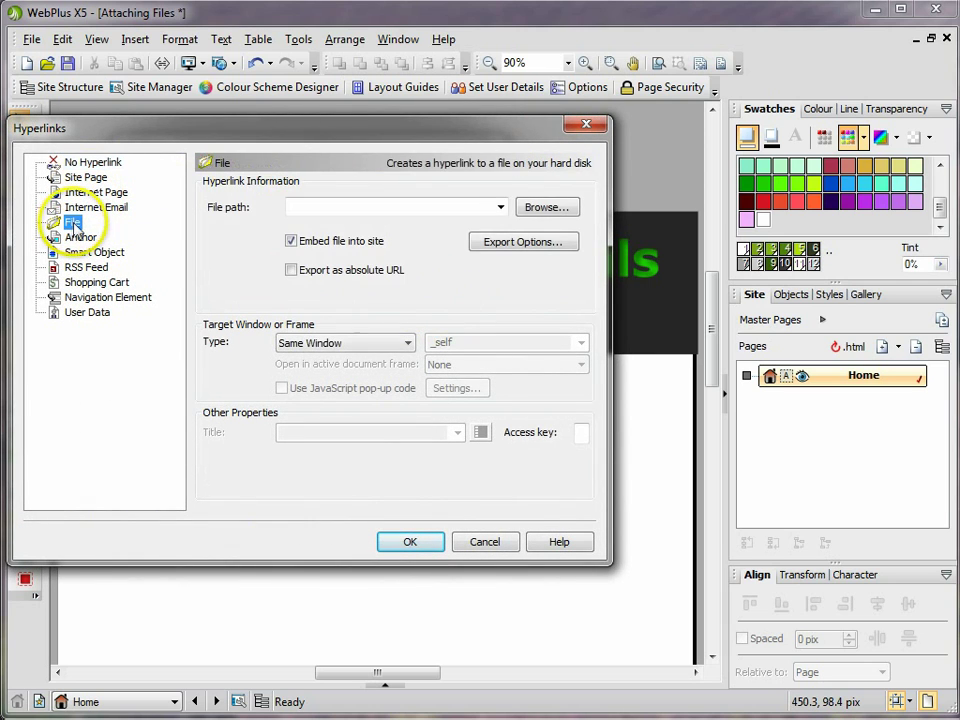
pyautogui.click(545, 208)
pyautogui.click(440, 292)
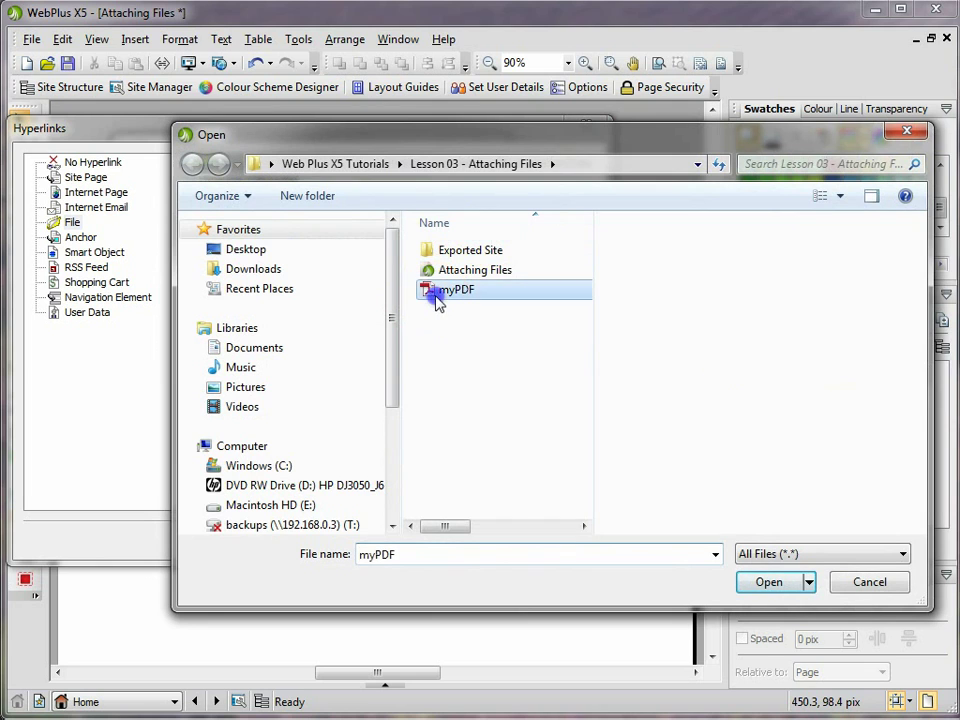
pyautogui.doubleClick(441, 297)
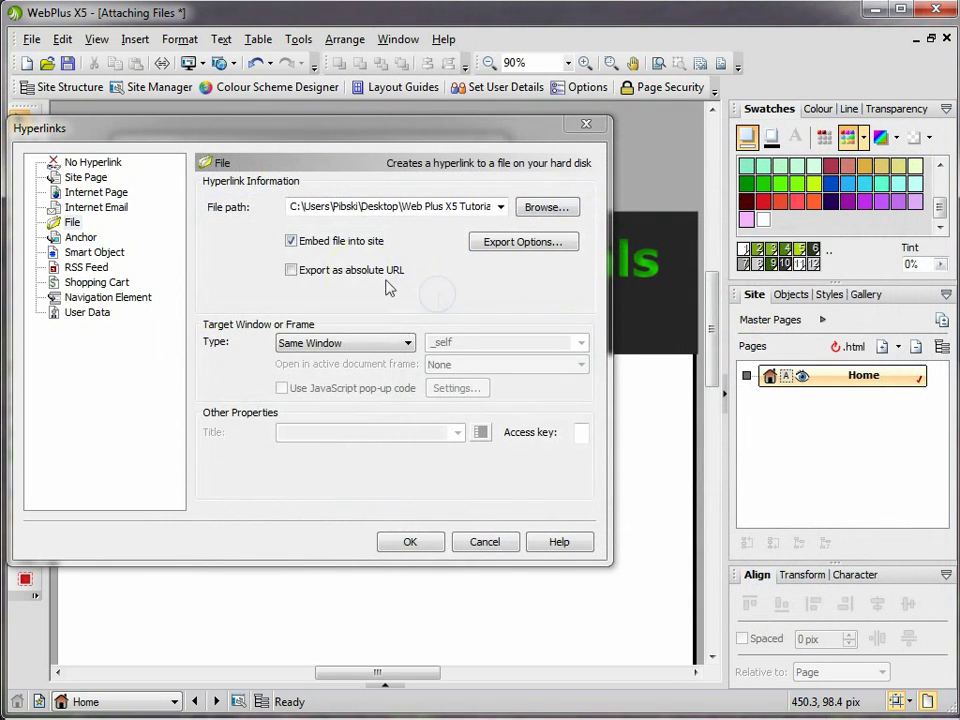
pyautogui.click(510, 243)
pyautogui.click(232, 355)
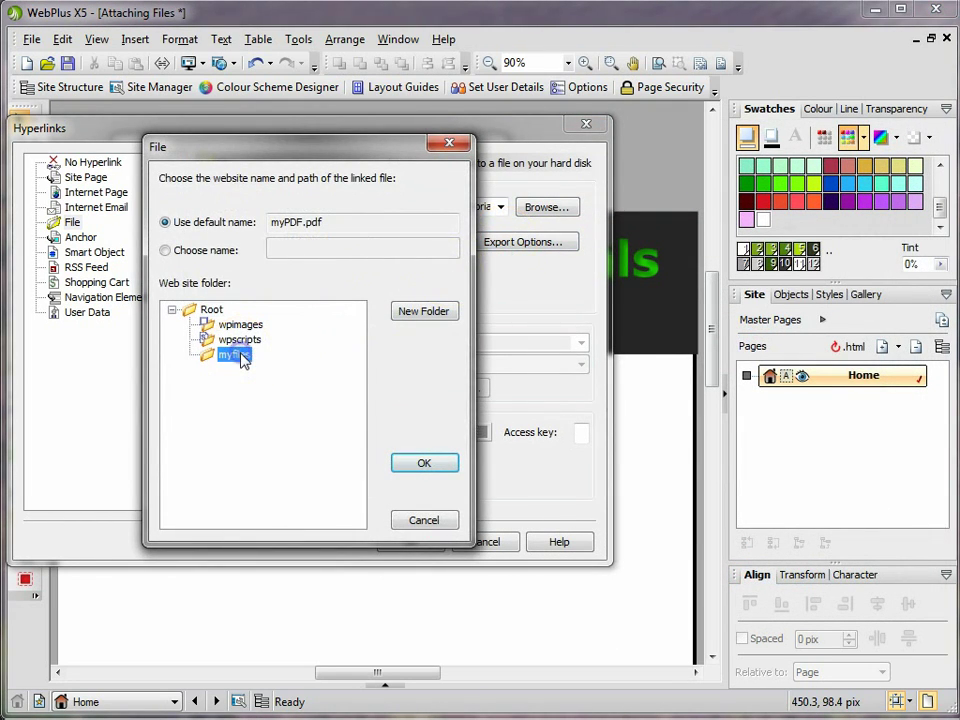
pyautogui.click(442, 467)
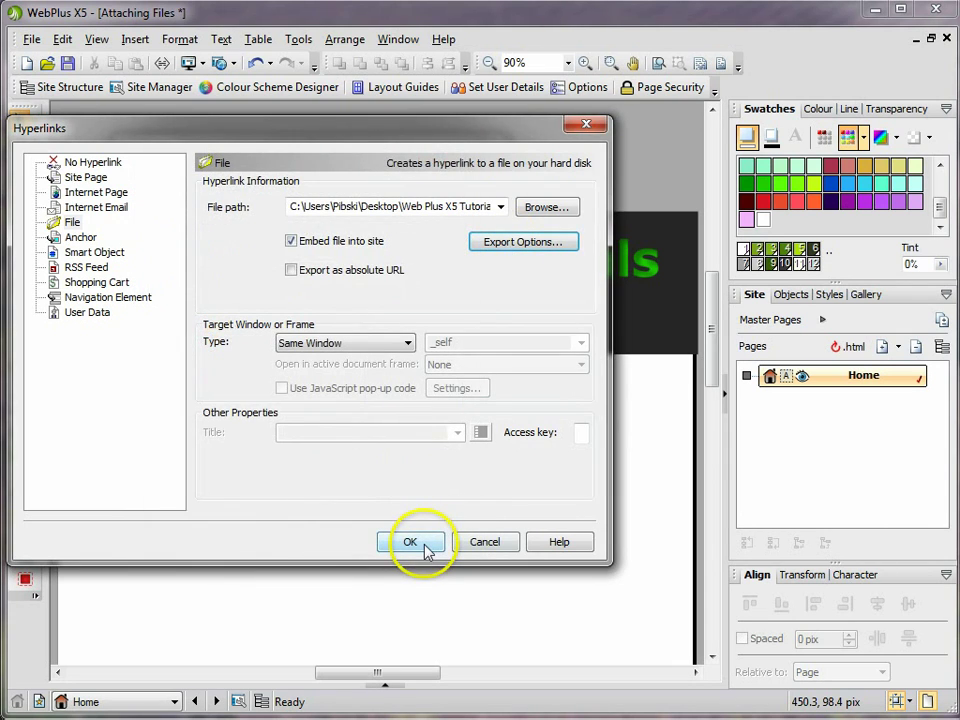
pyautogui.click(424, 547)
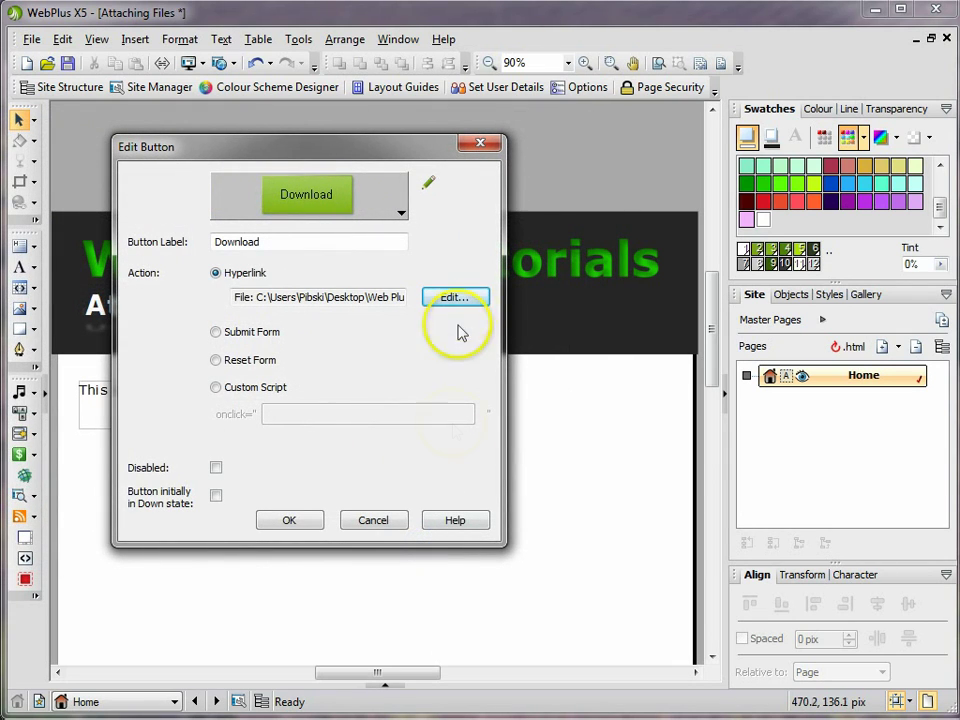
# Step: Set the button's hyperlink target type to New Window
pyautogui.click(469, 305)
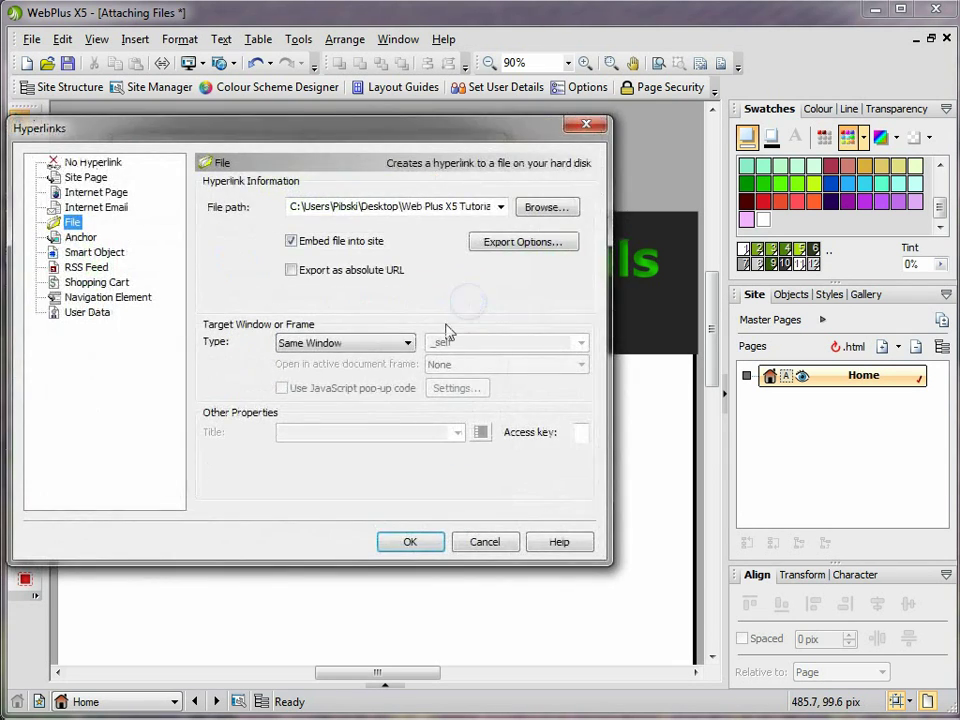
pyautogui.click(337, 344)
pyautogui.click(320, 372)
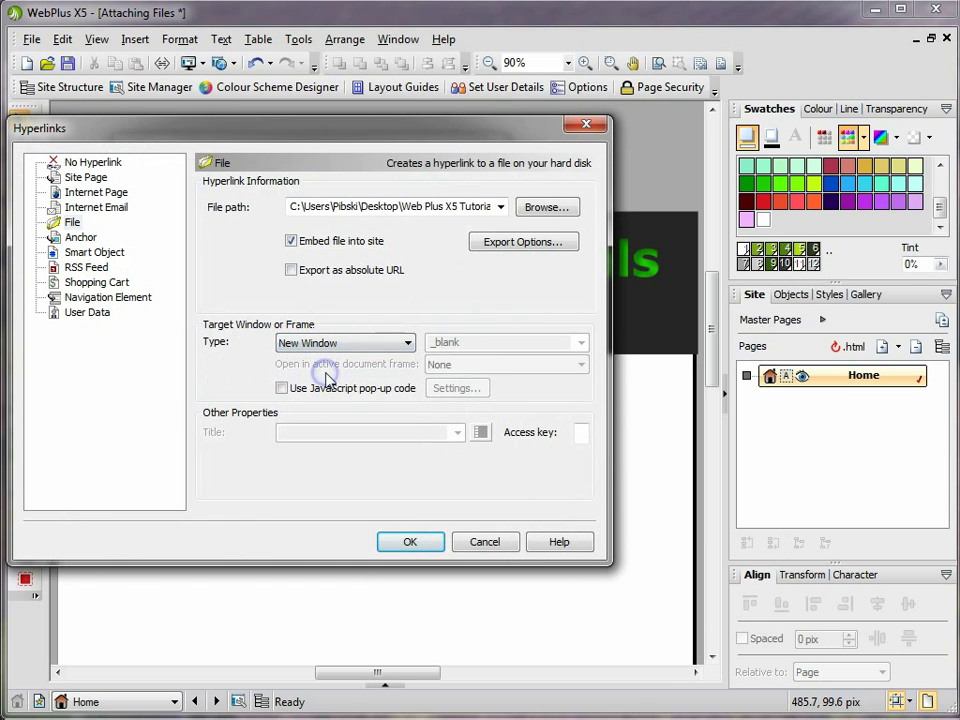
pyautogui.click(408, 541)
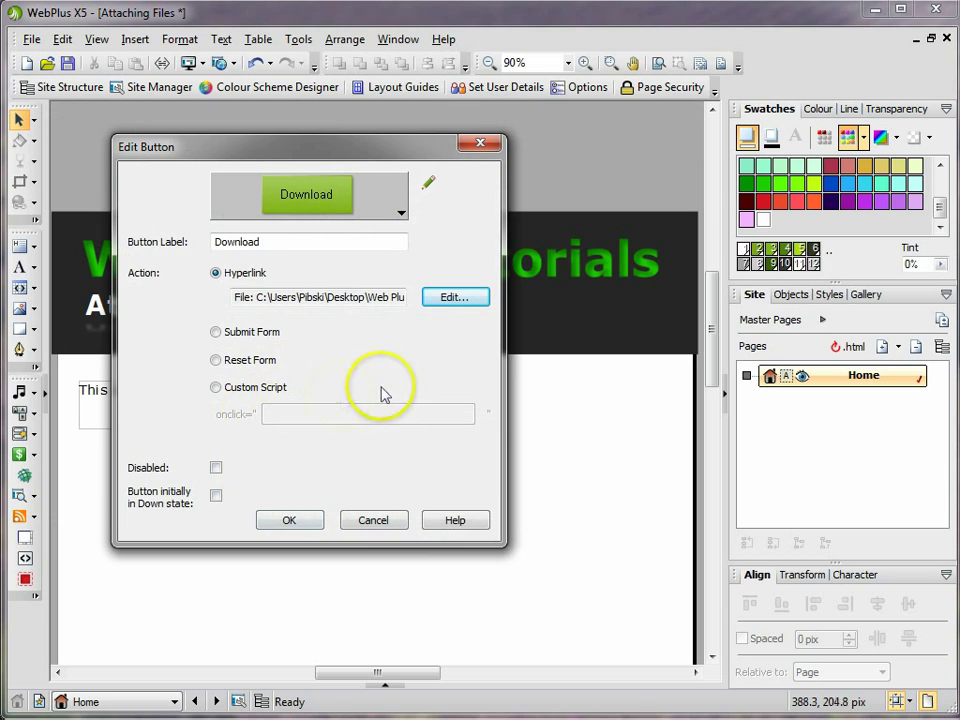
# Step: Place the green Download button left-aligned beneath the sentence and save the site
pyautogui.click(288, 522)
pyautogui.moveTo(237, 470); pyautogui.dragTo(273, 520)
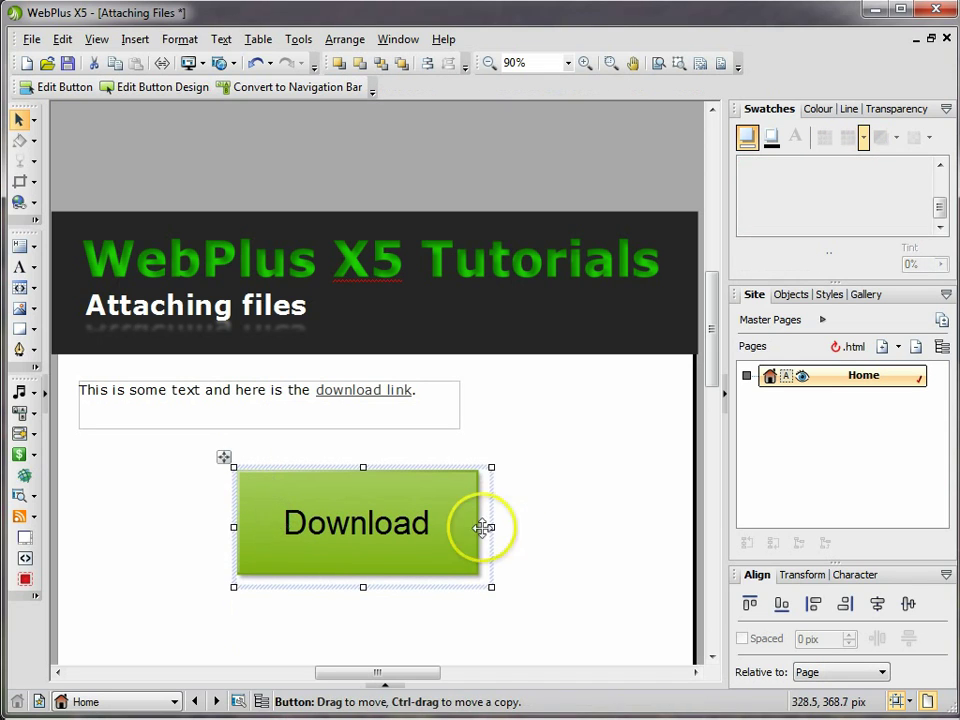
pyautogui.moveTo(482, 527); pyautogui.dragTo(277, 517)
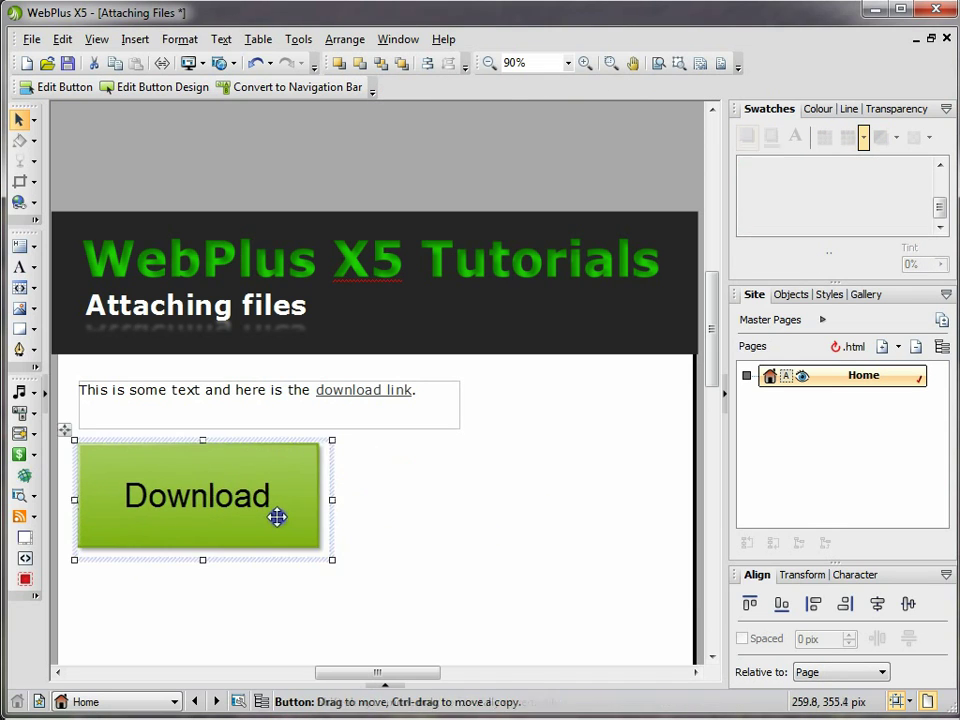
pyautogui.click(420, 521)
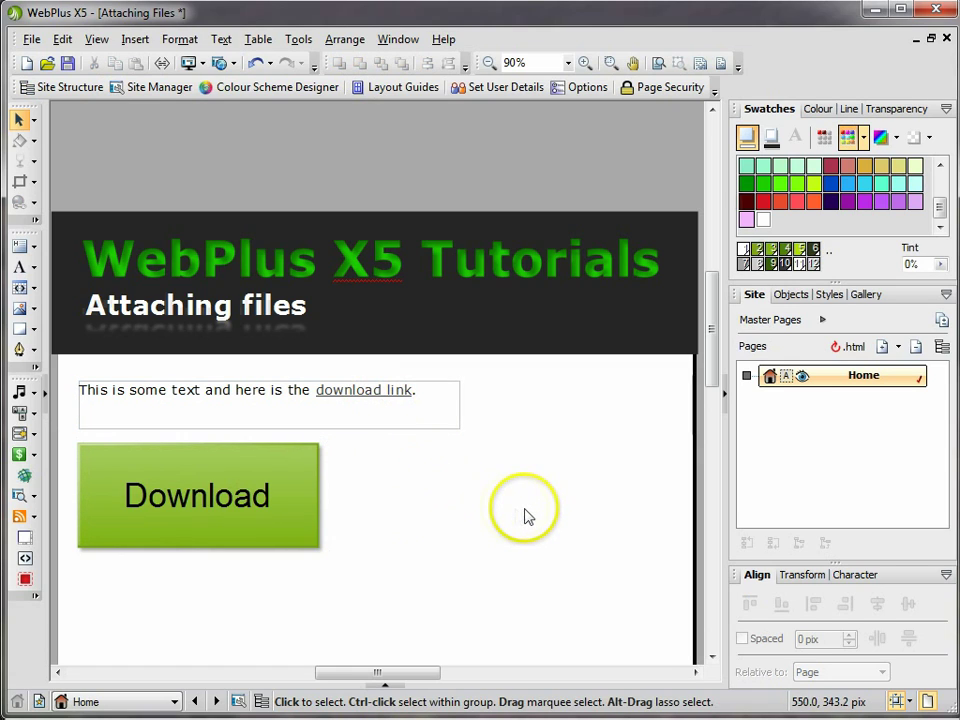
pyautogui.click(67, 65)
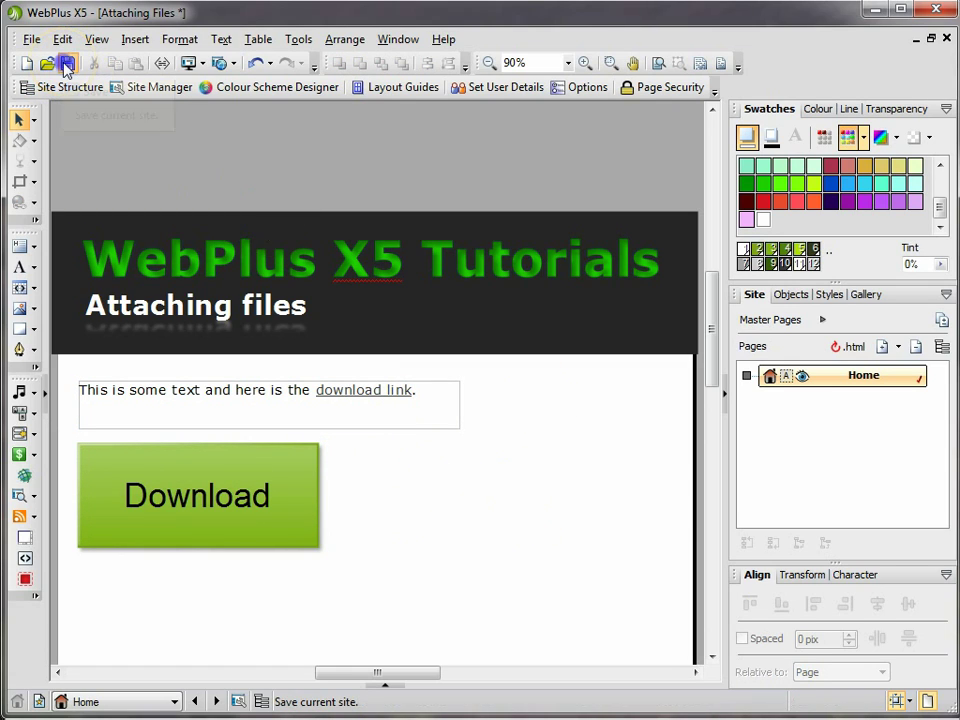
# Step: Publish to Disk Folder, targeting Lesson 03 - Attaching Files > Exported Site
pyautogui.click(29, 41)
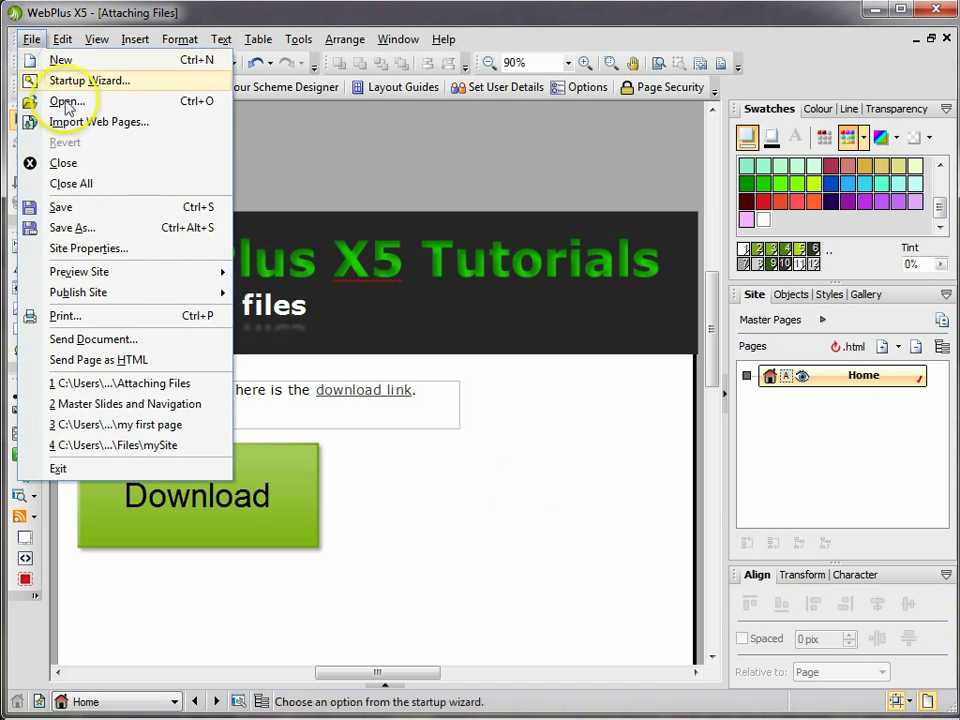
pyautogui.moveTo(128, 302)
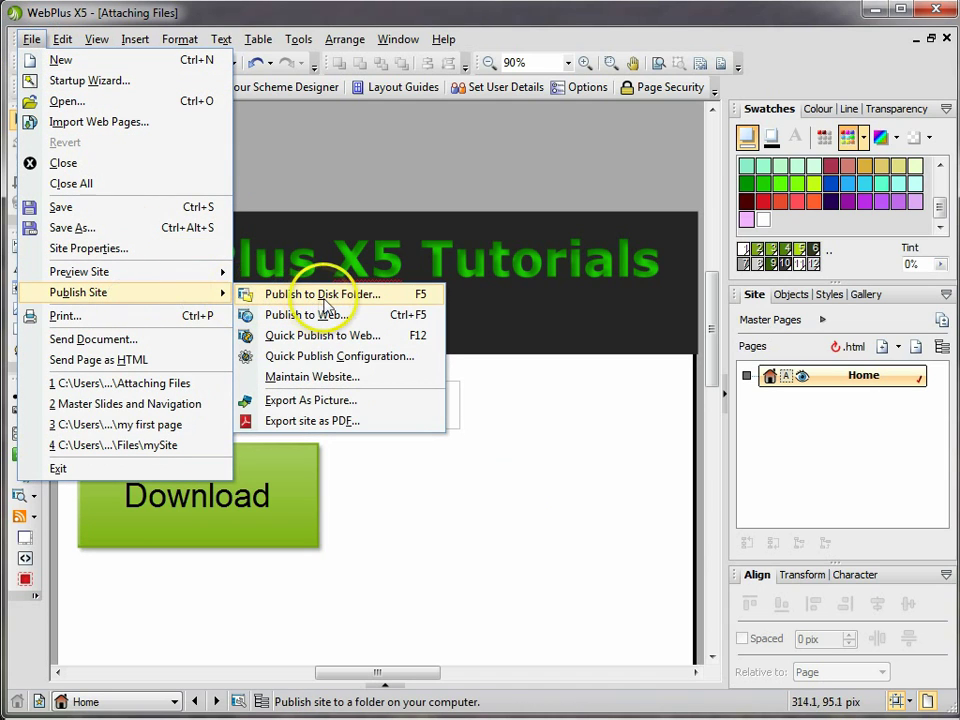
pyautogui.click(325, 298)
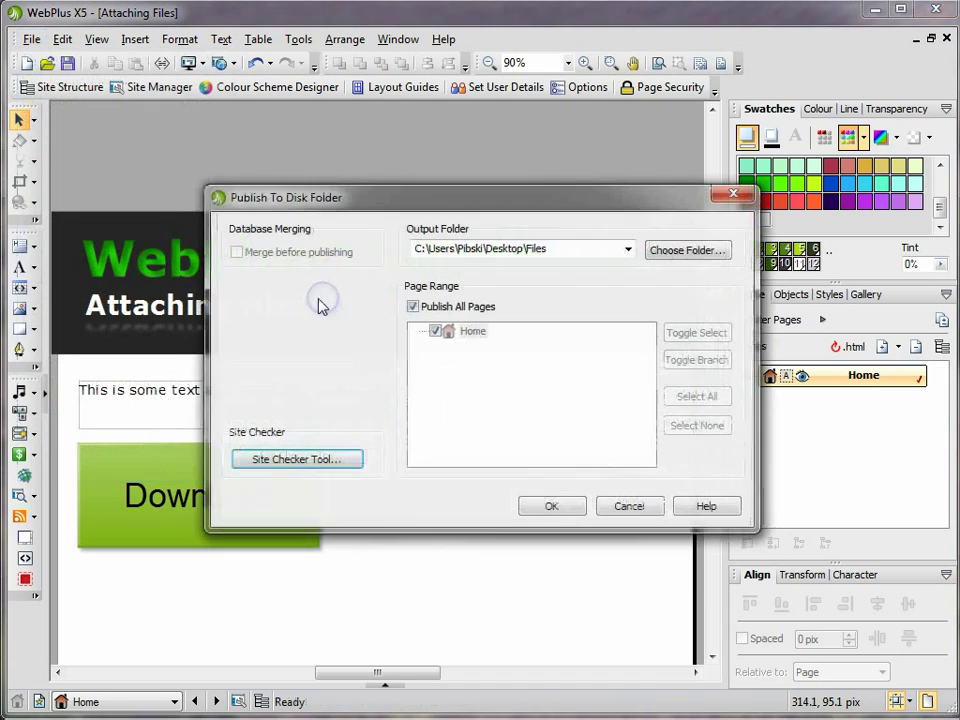
pyautogui.click(658, 253)
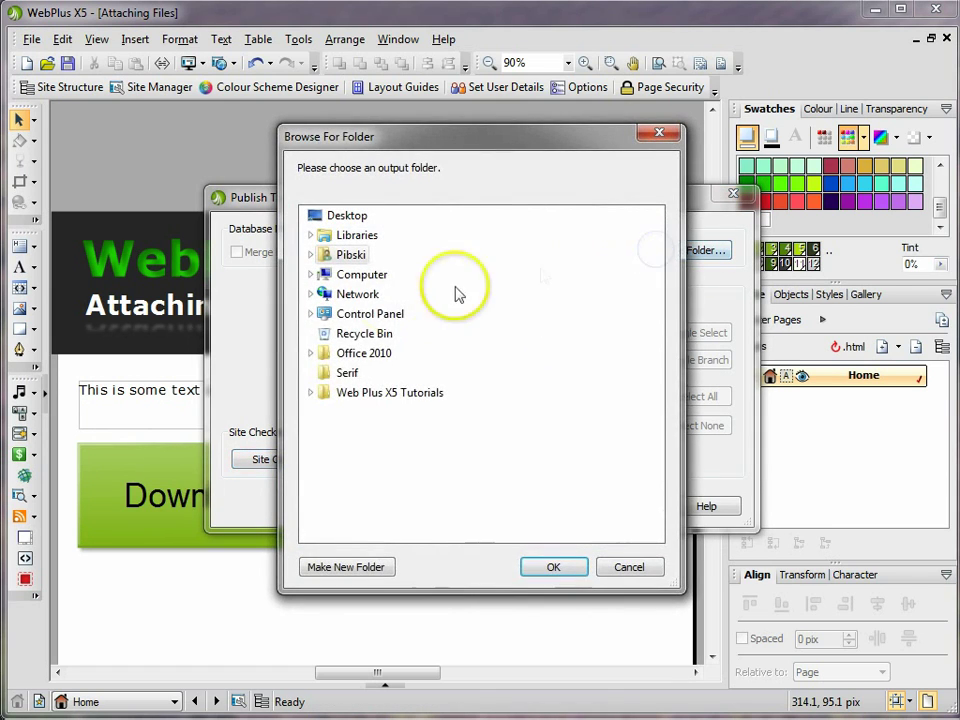
pyautogui.click(340, 393)
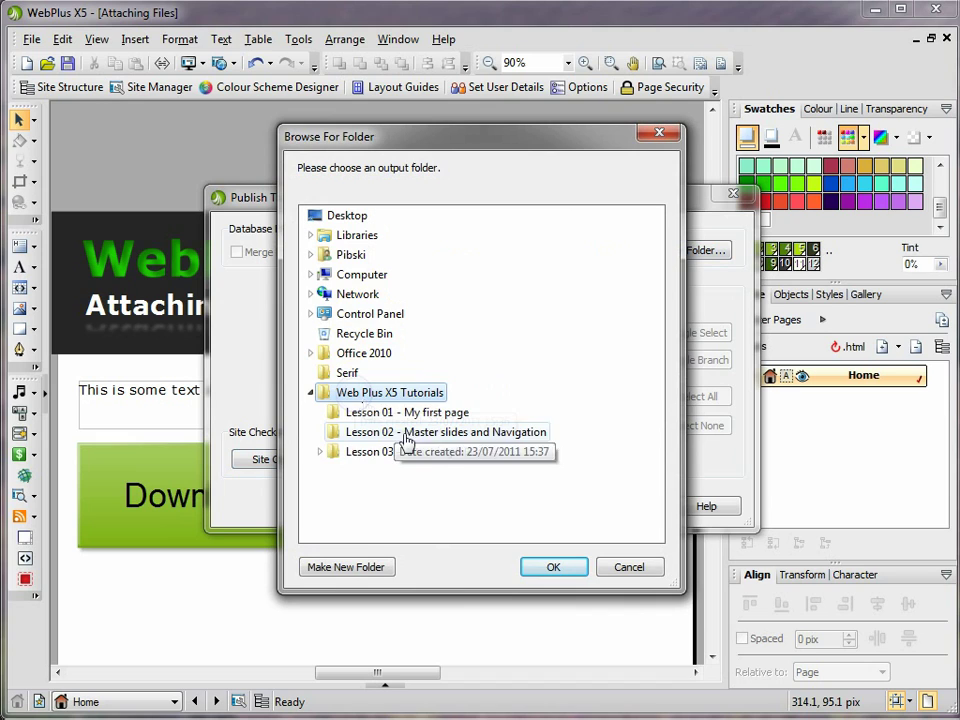
pyautogui.click(405, 452)
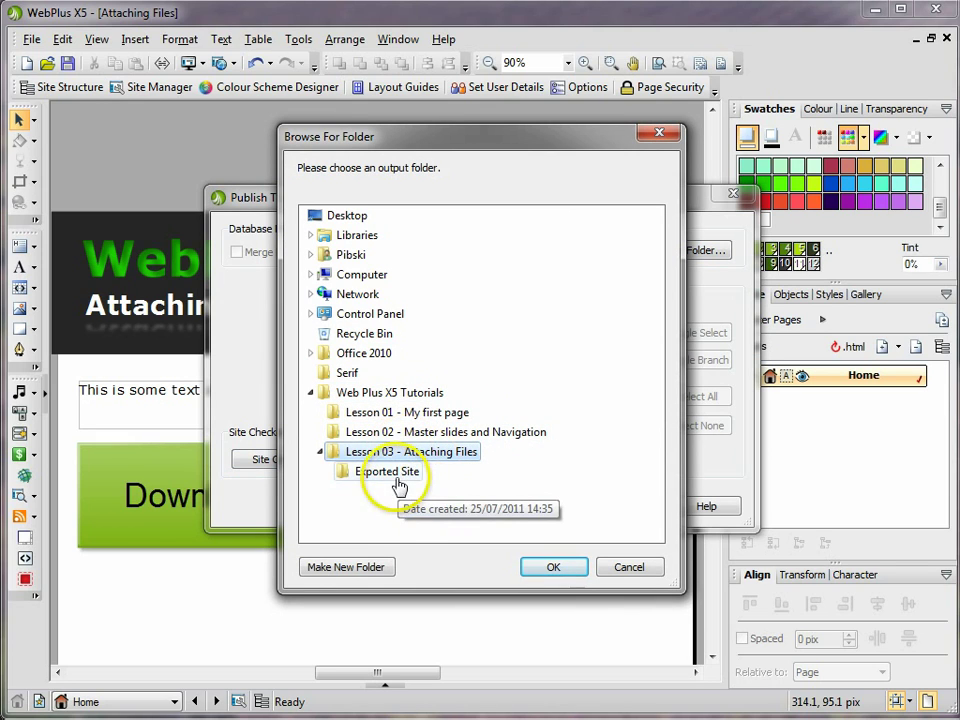
pyautogui.click(390, 471)
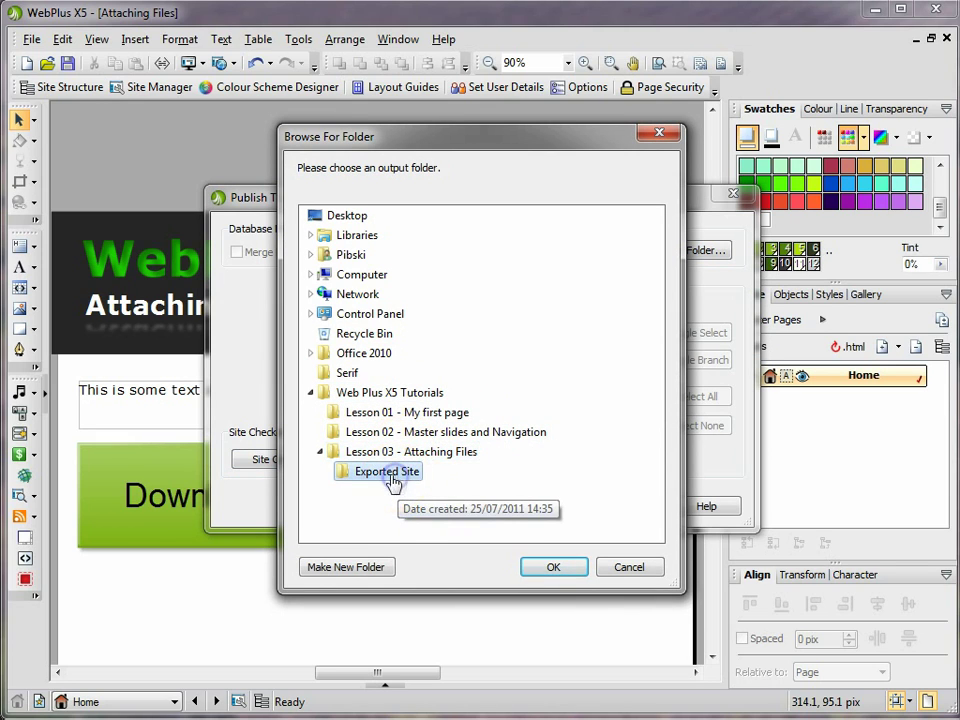
pyautogui.click(556, 568)
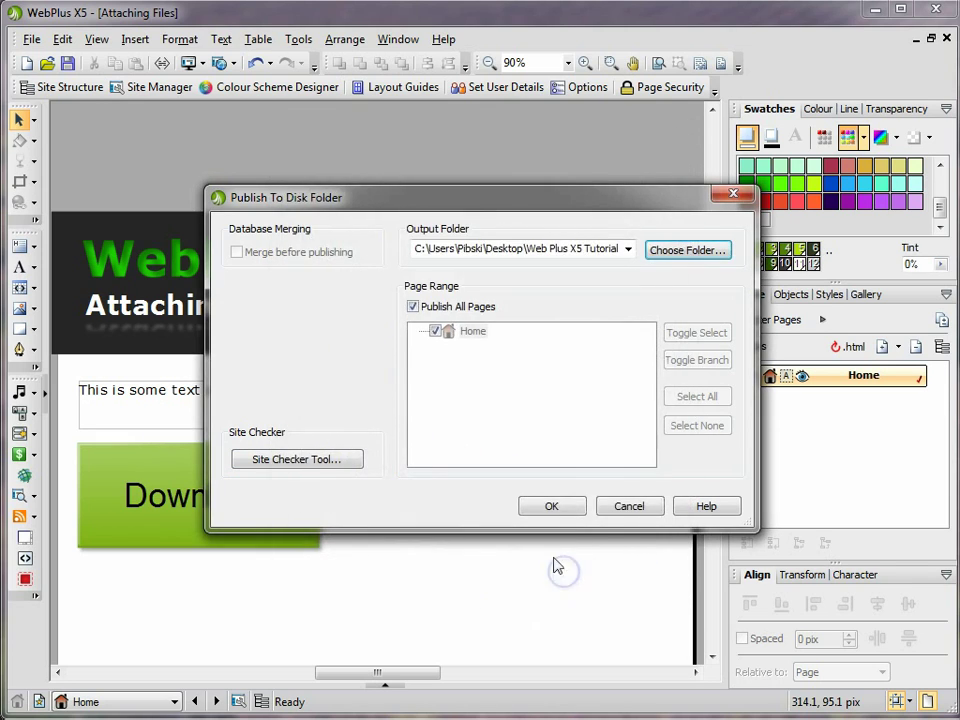
pyautogui.click(563, 508)
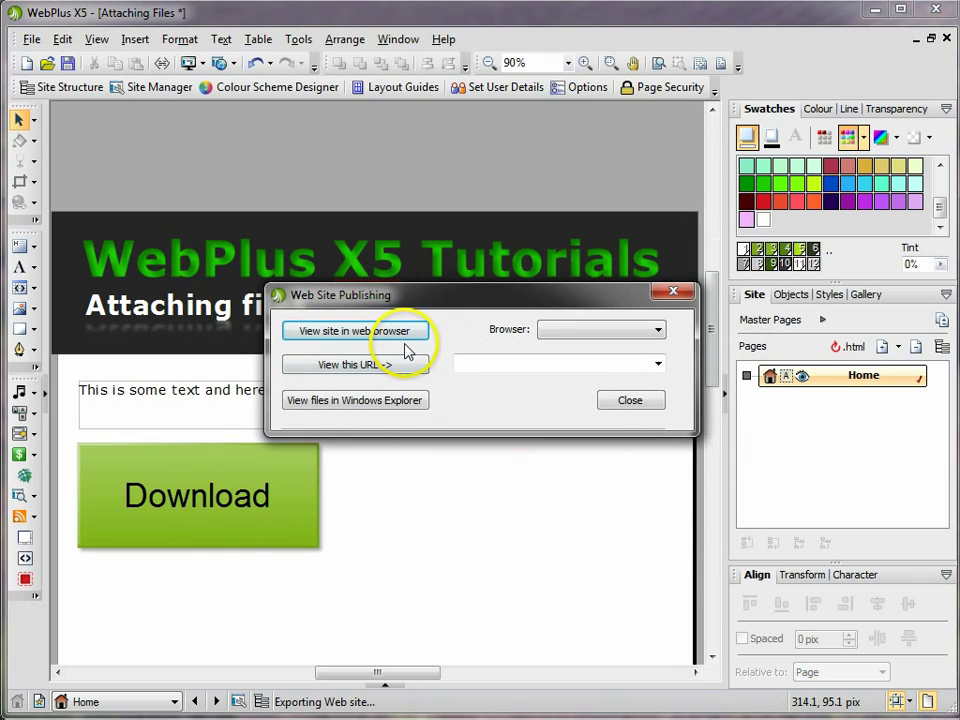
pyautogui.click(632, 403)
# Step: In Explorer, check Exported Site's myfiles subfolder for myPDF, then return to Exported Site
pyautogui.hotkey('alt', 'Tab')
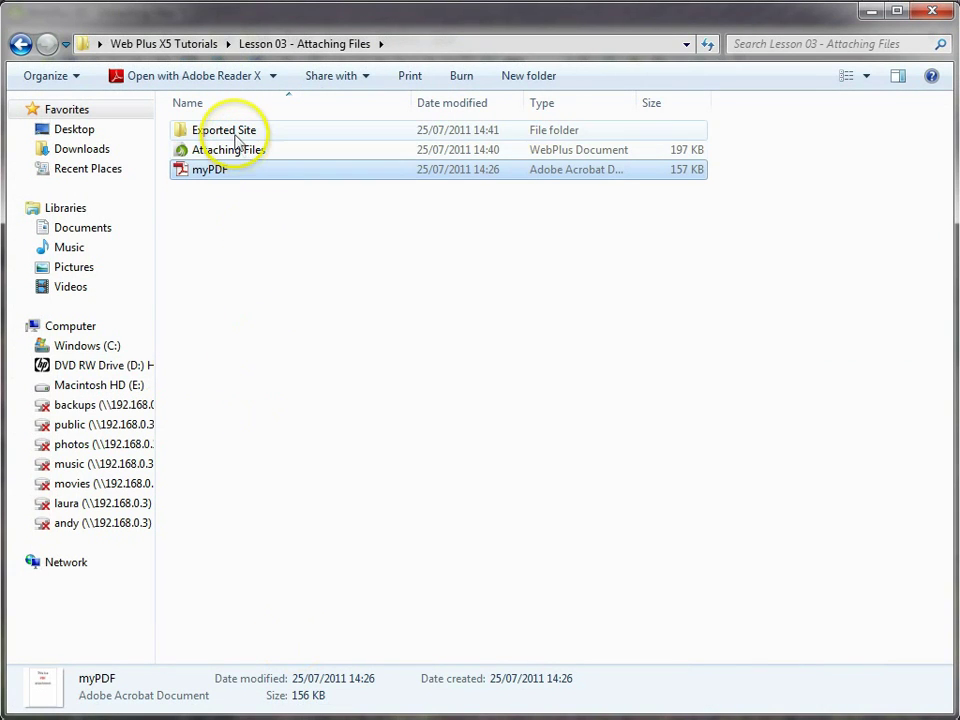
pyautogui.doubleClick(234, 134)
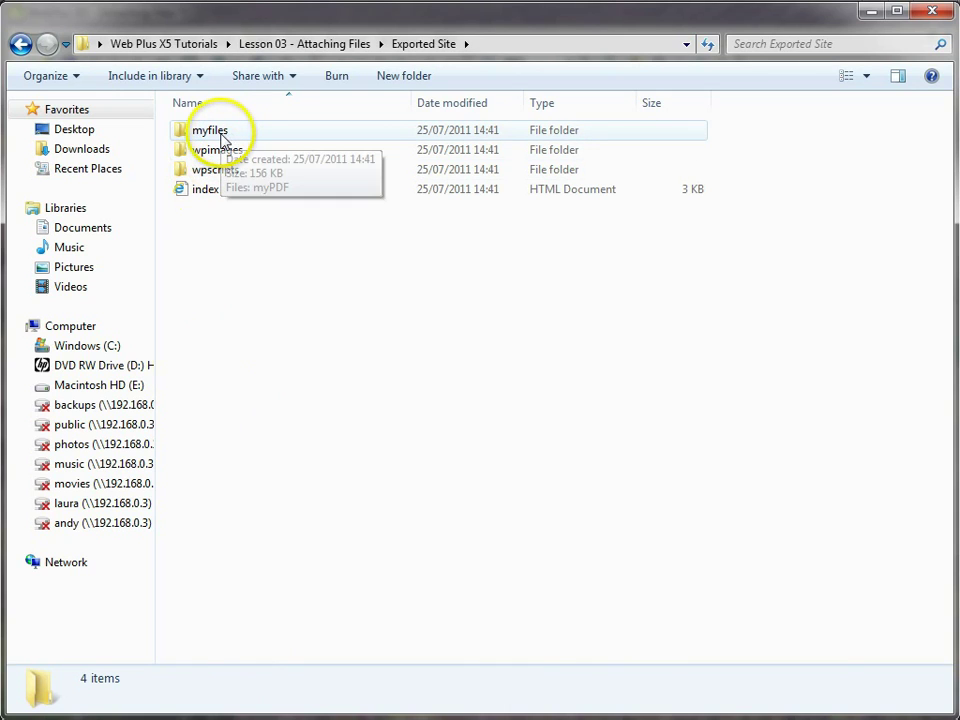
pyautogui.doubleClick(220, 135)
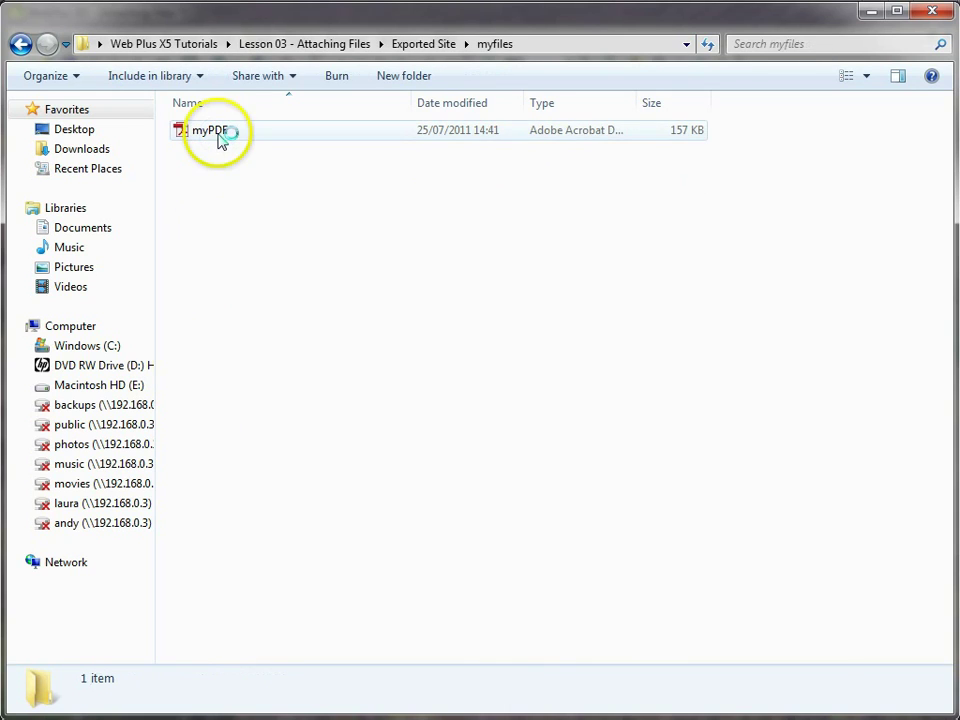
pyautogui.click(420, 44)
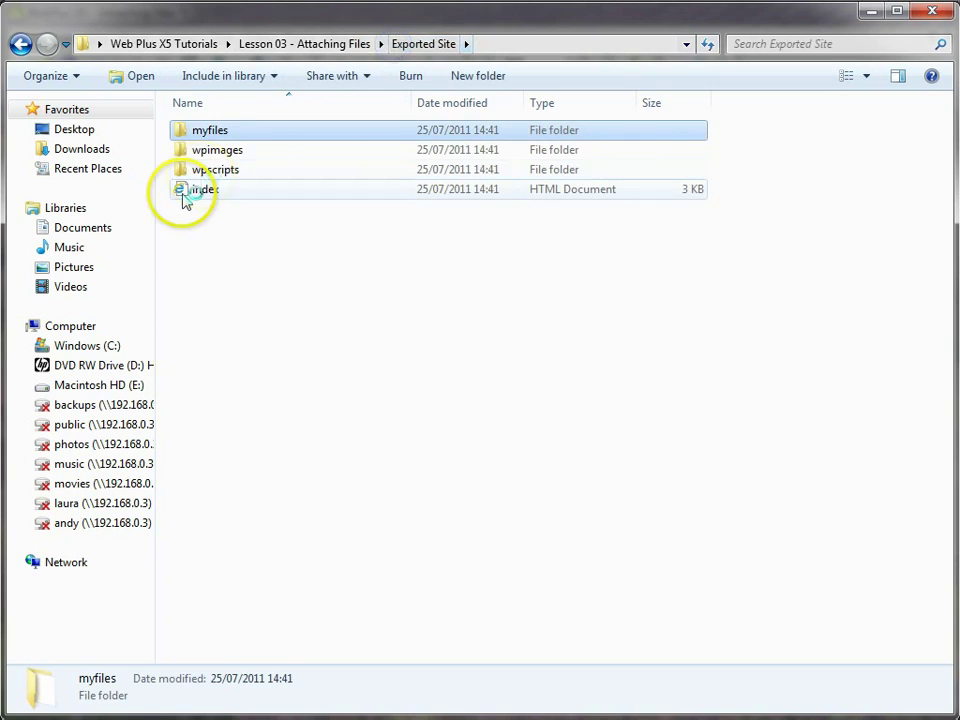
# Step: Open the index page in Internet Explorer, allow blocked content, and test the download link
pyautogui.doubleClick(199, 191)
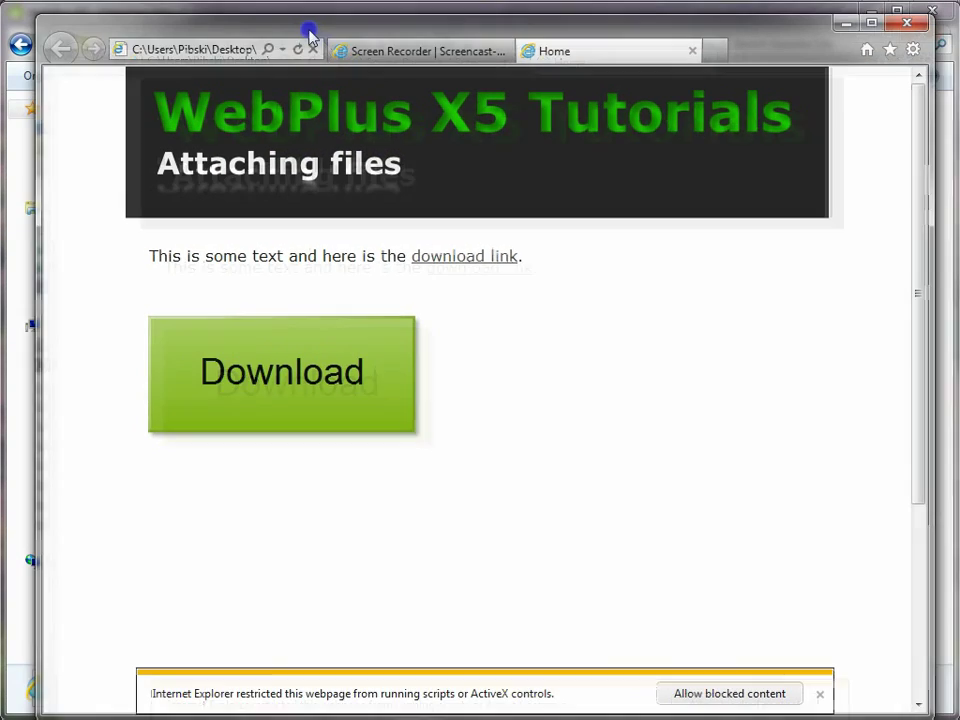
pyautogui.click(713, 687)
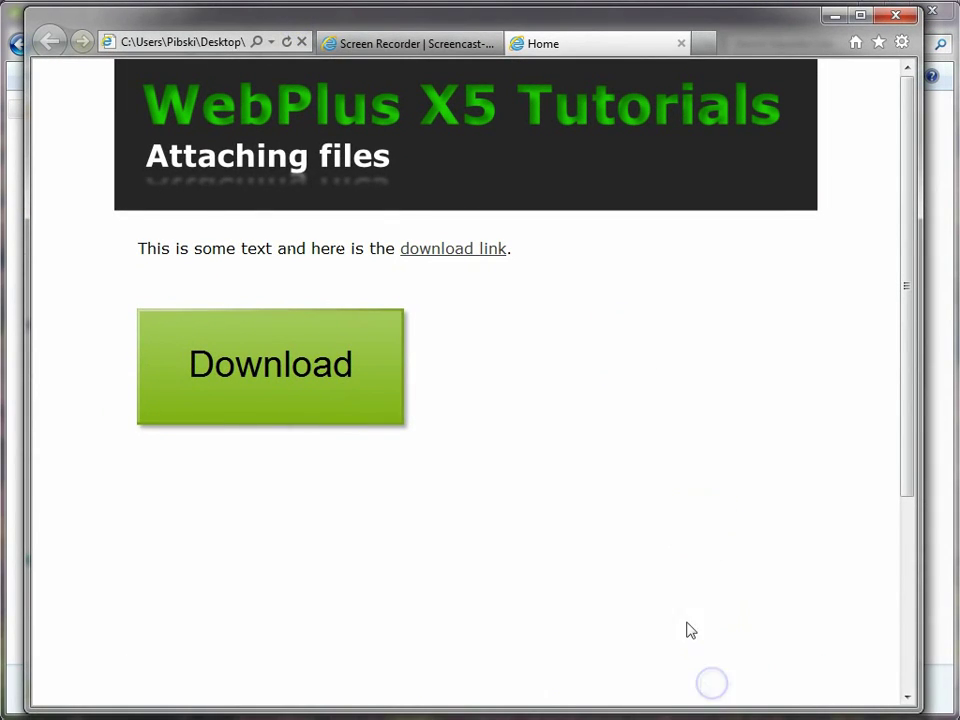
pyautogui.click(472, 254)
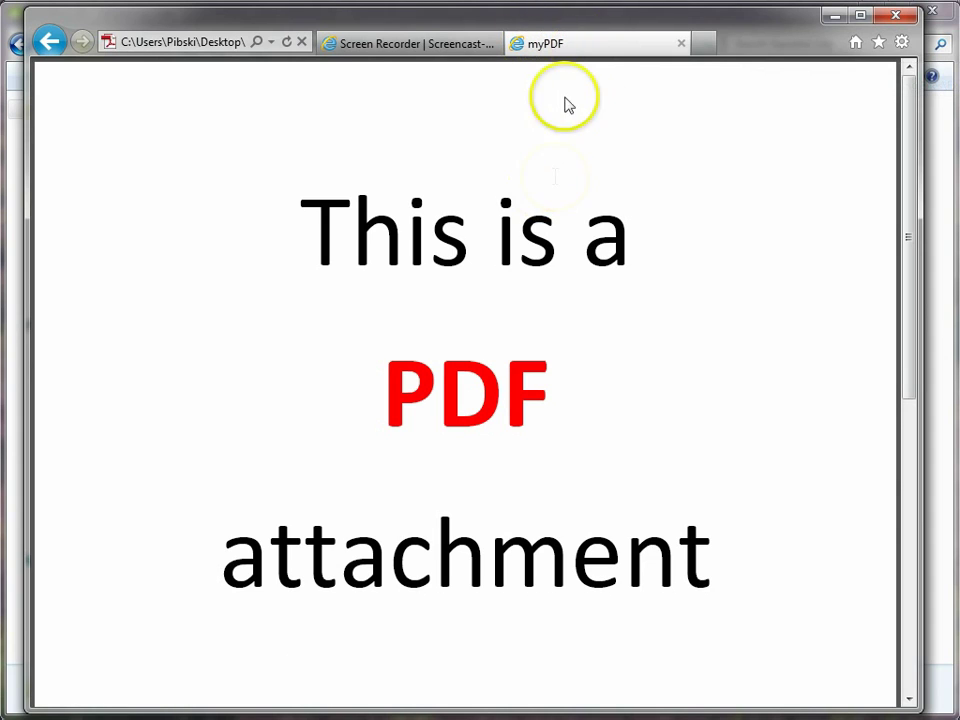
# Step: Return to the Home page, allow content again, and test the green Download button
pyautogui.click(40, 40)
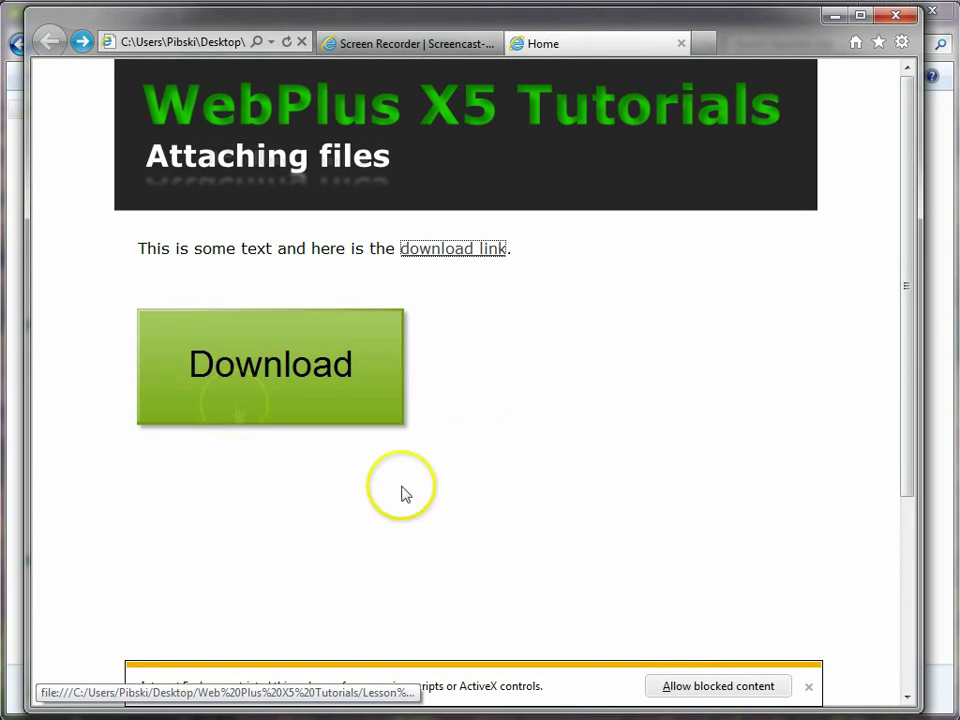
pyautogui.click(686, 686)
pyautogui.click(350, 392)
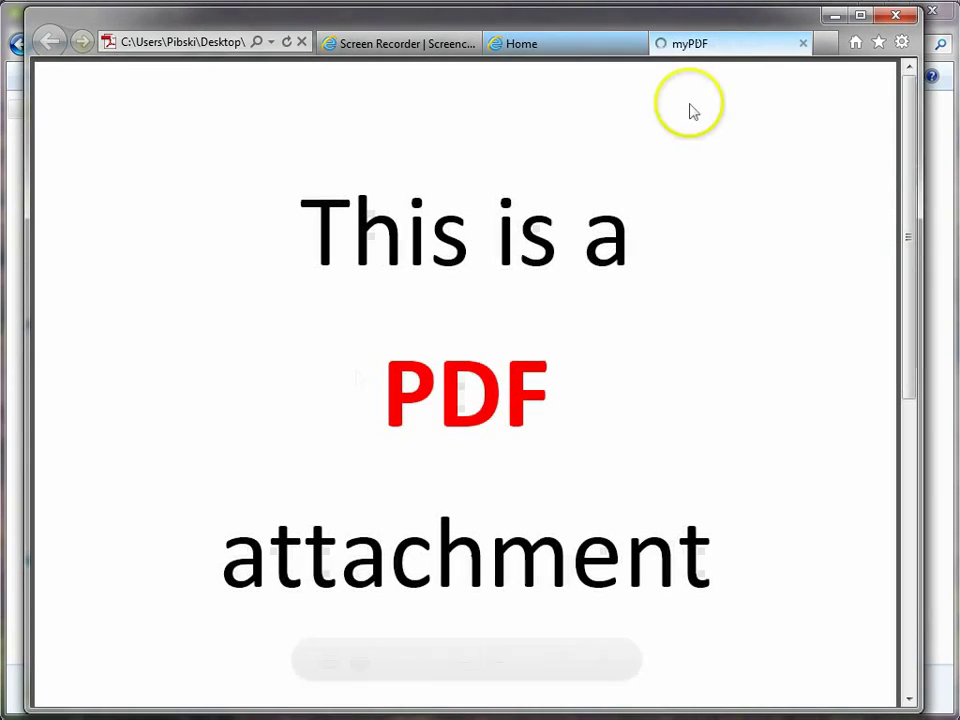